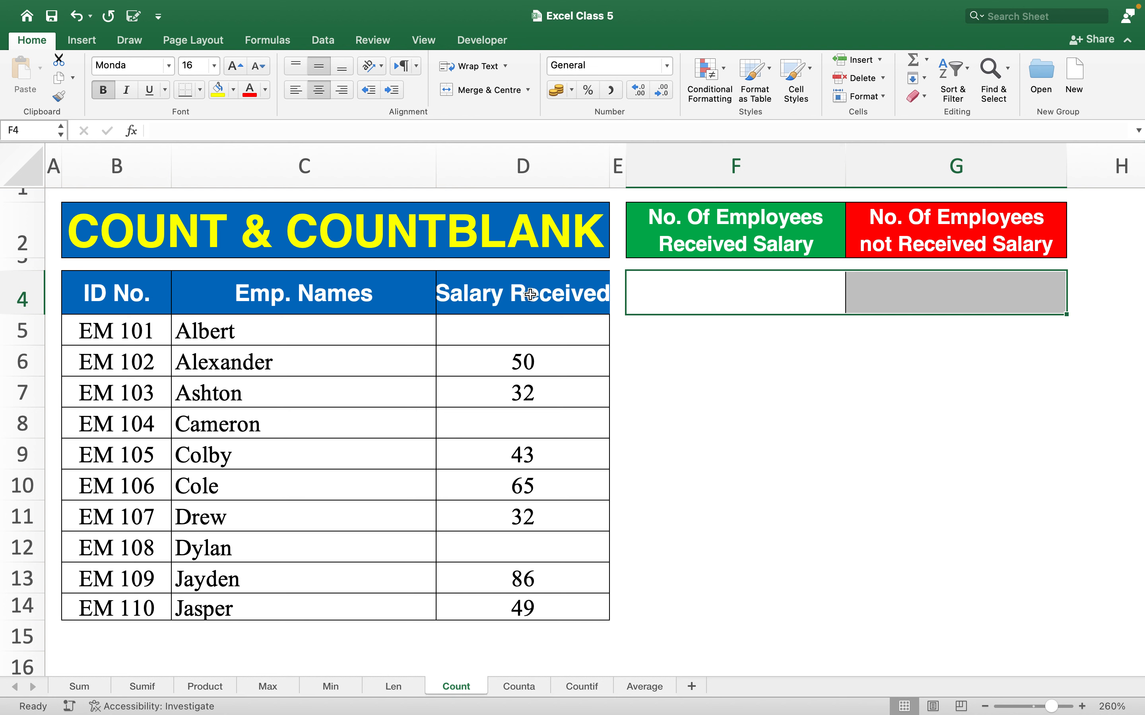
Count the employees who received salary in cell F4 with the formula =COUNT(D5:D14).
click(694, 301)
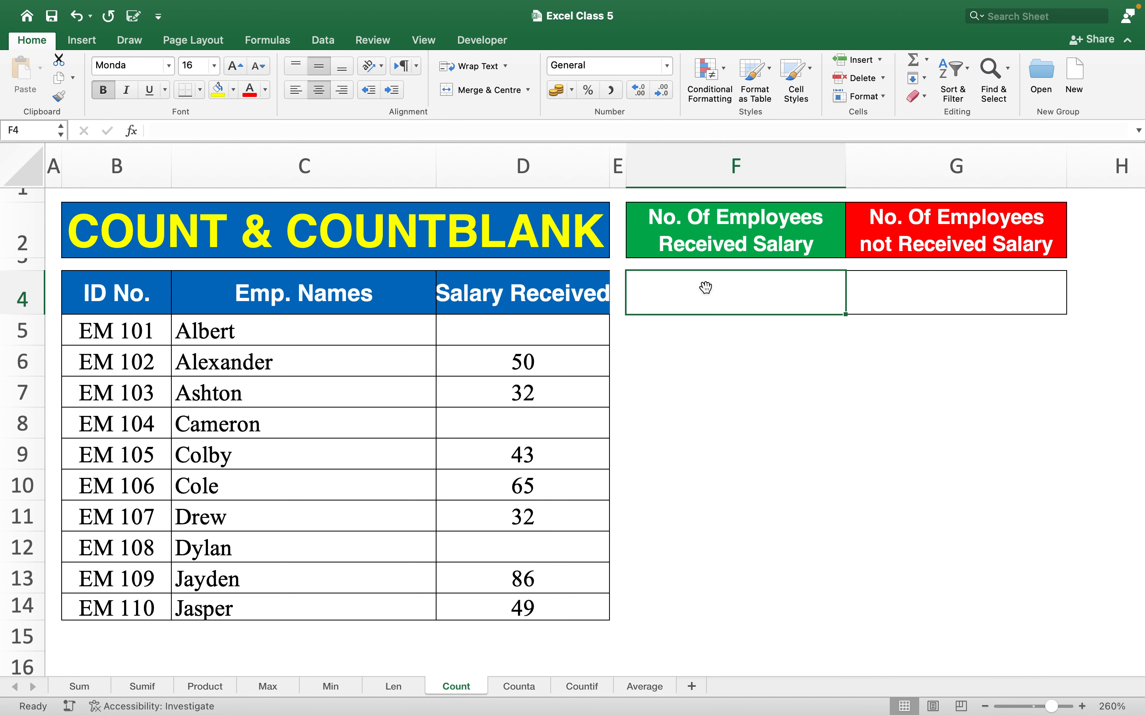
text(=)
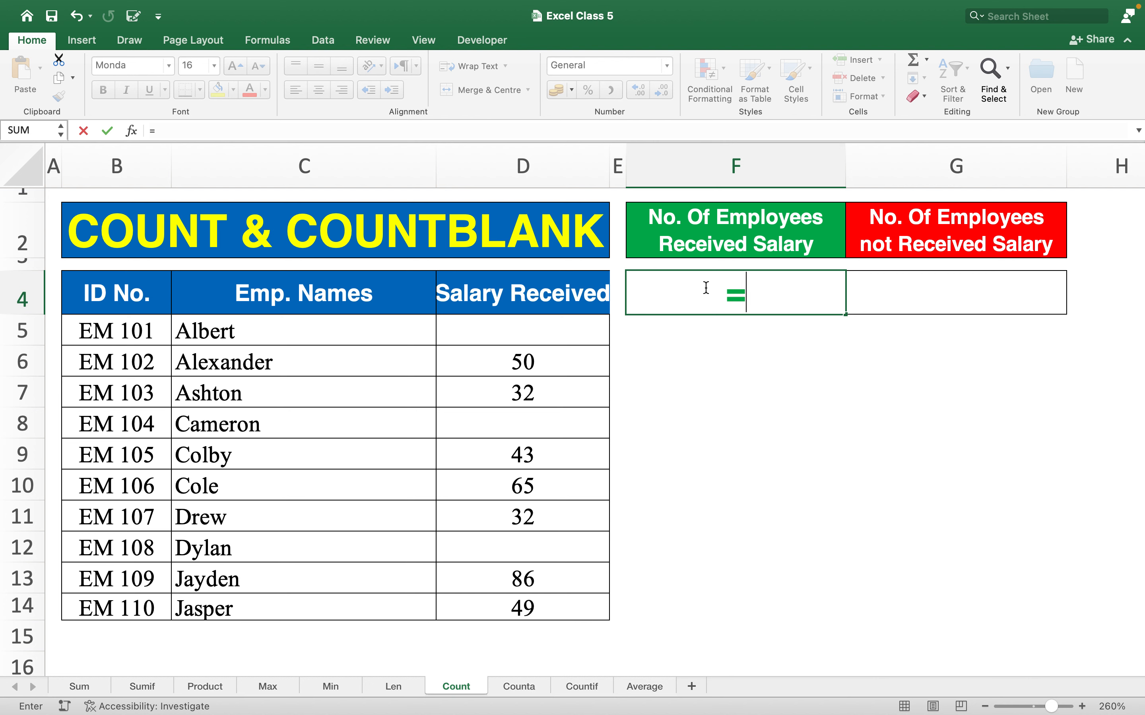
text(count)
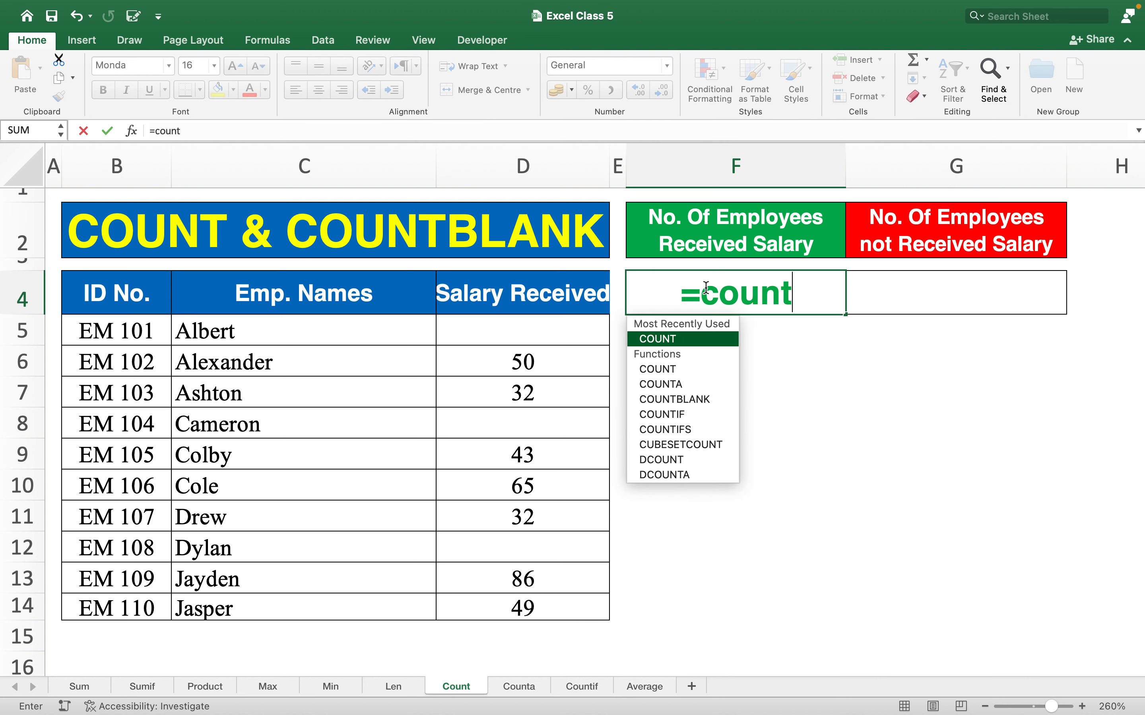
key(Tab)
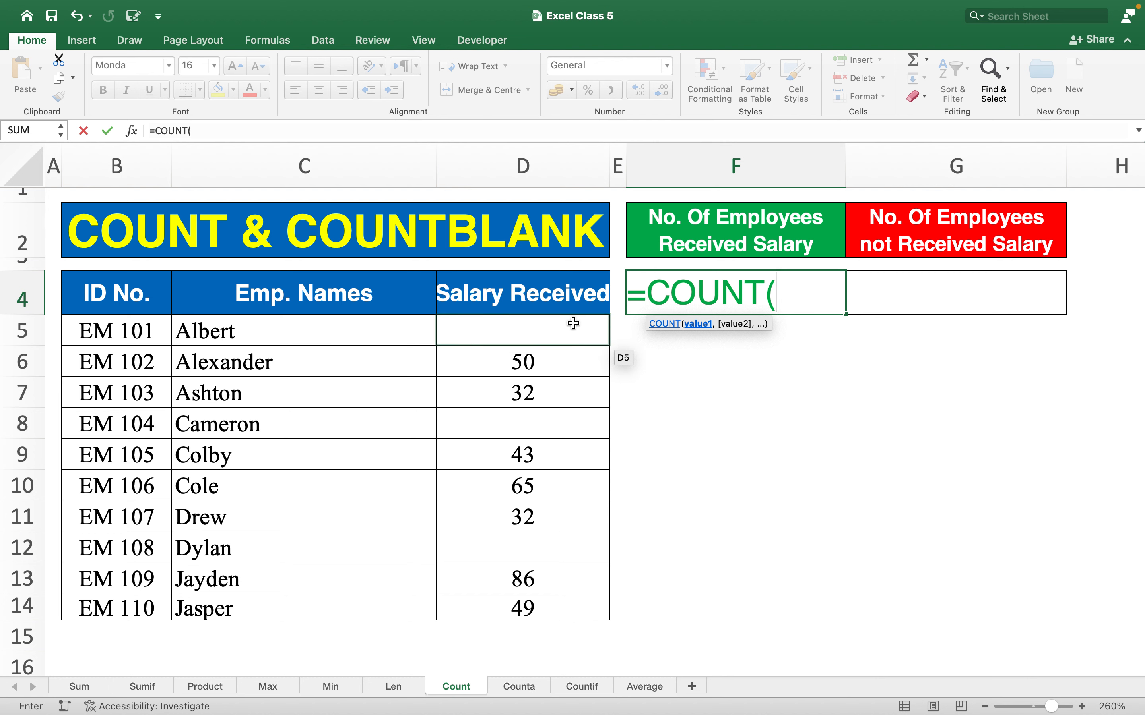
drag(577, 330, 572, 601)
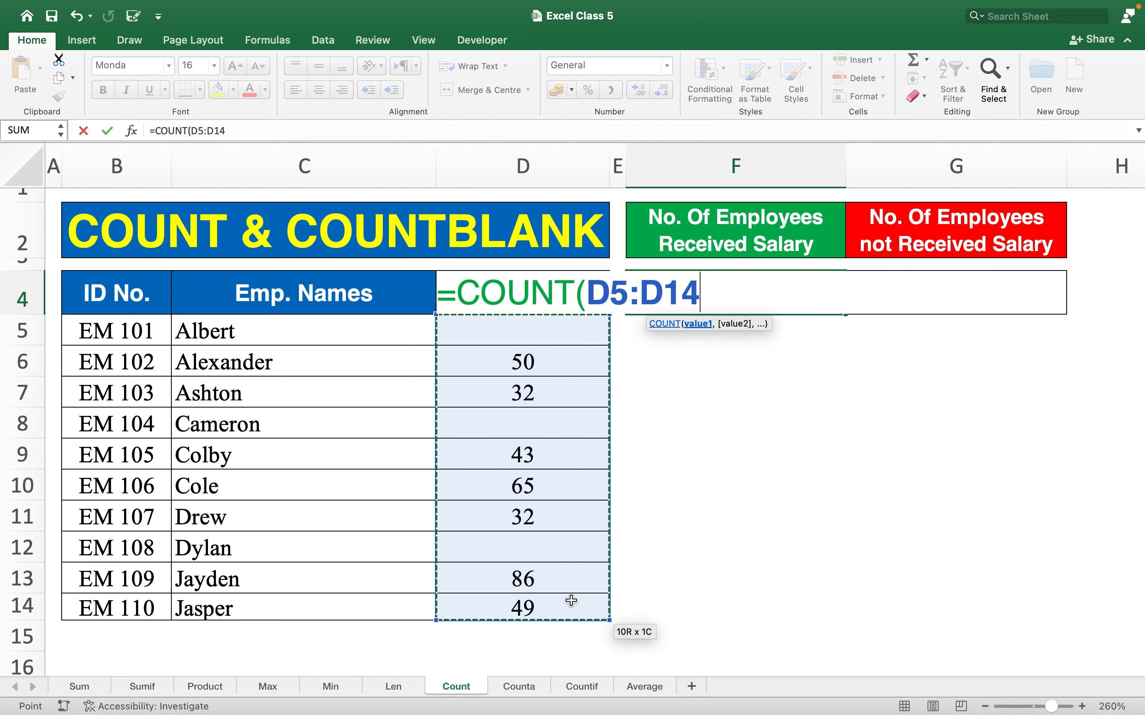
text())
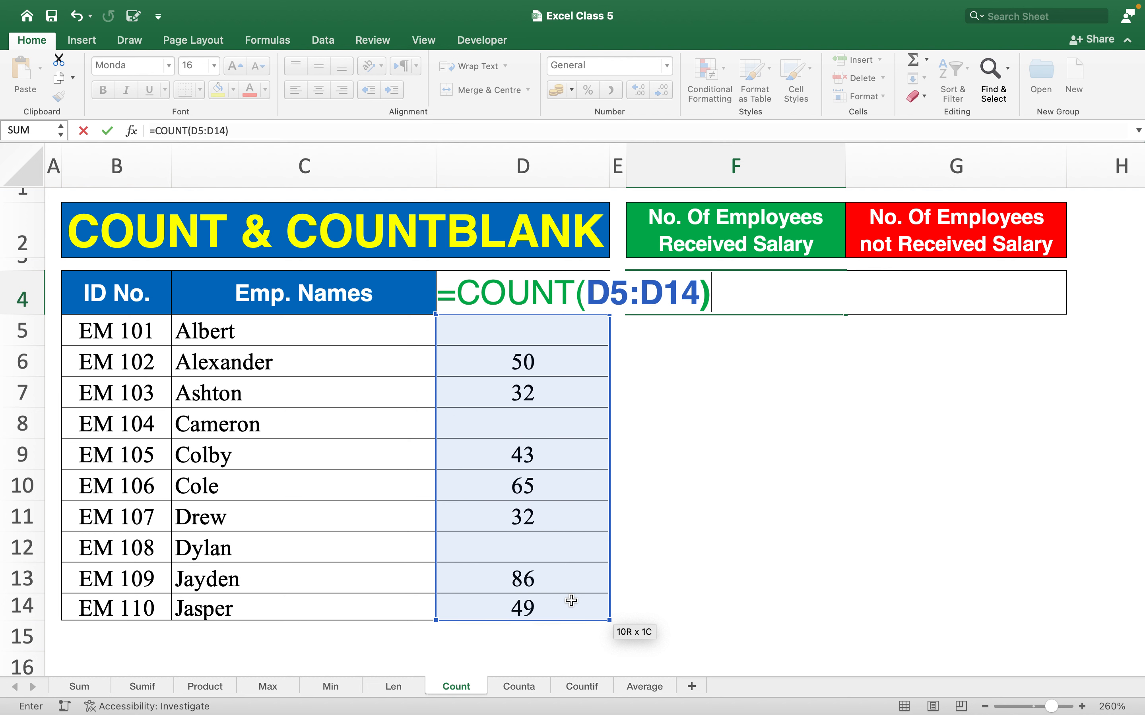
key(Return)
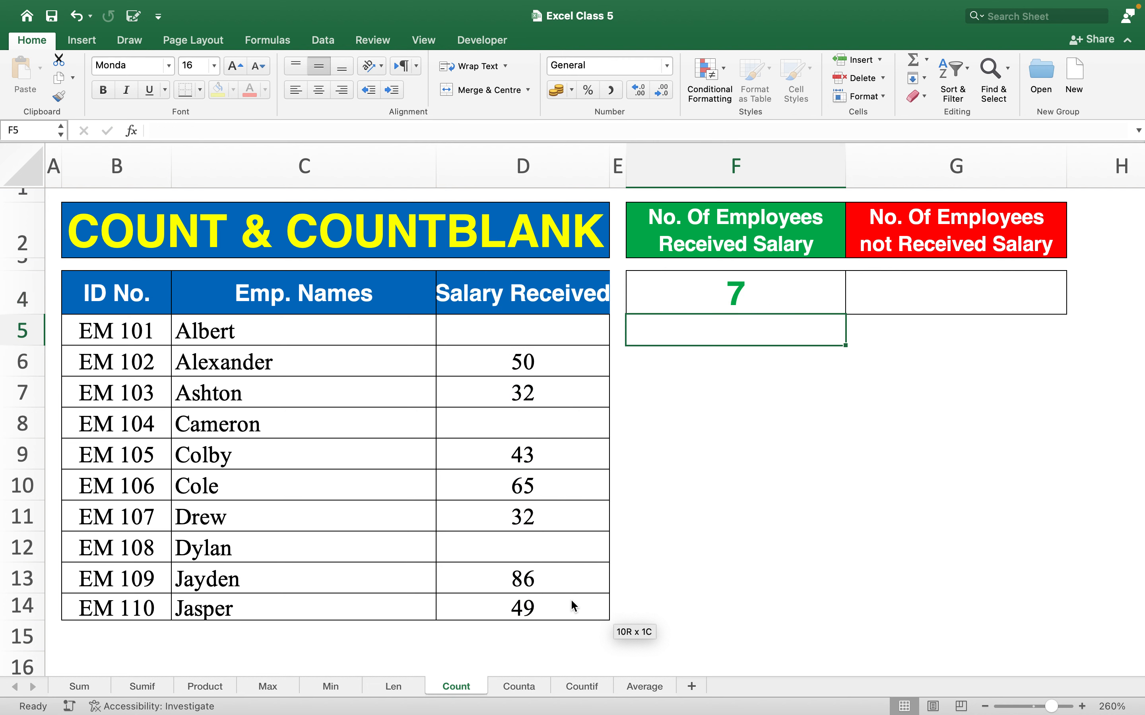
click(741, 298)
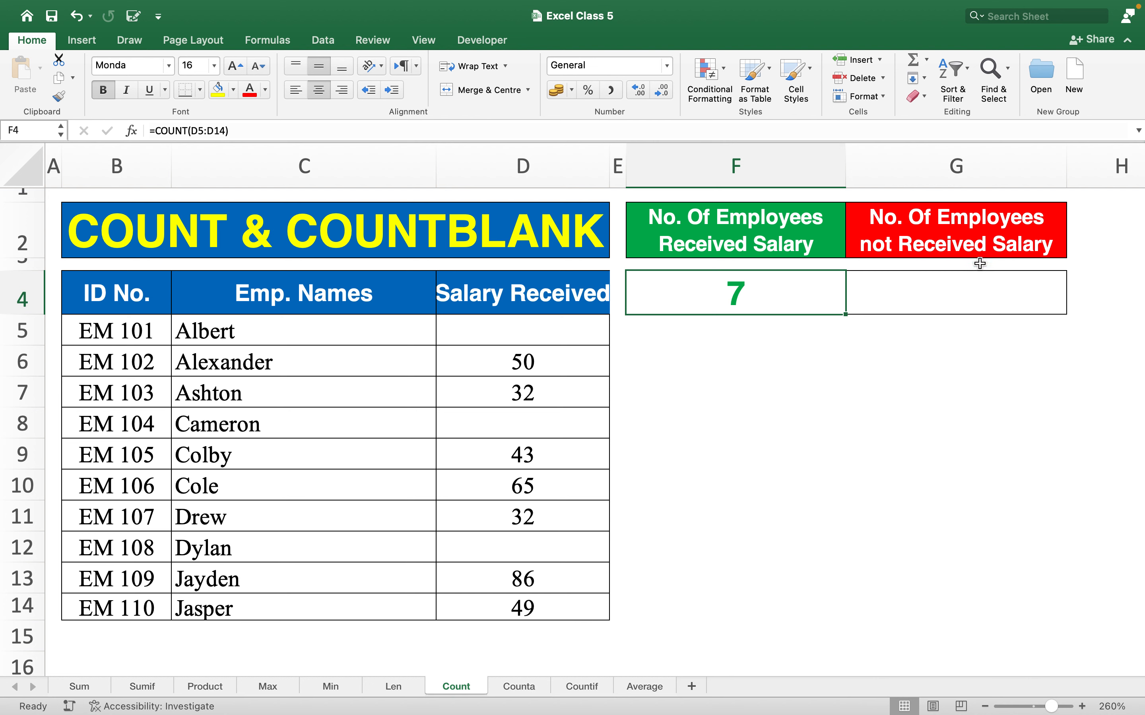
Count the employees who did not receive salary in cell G4 with the formula =COUNTBLANK(D5:D14).
click(956, 293)
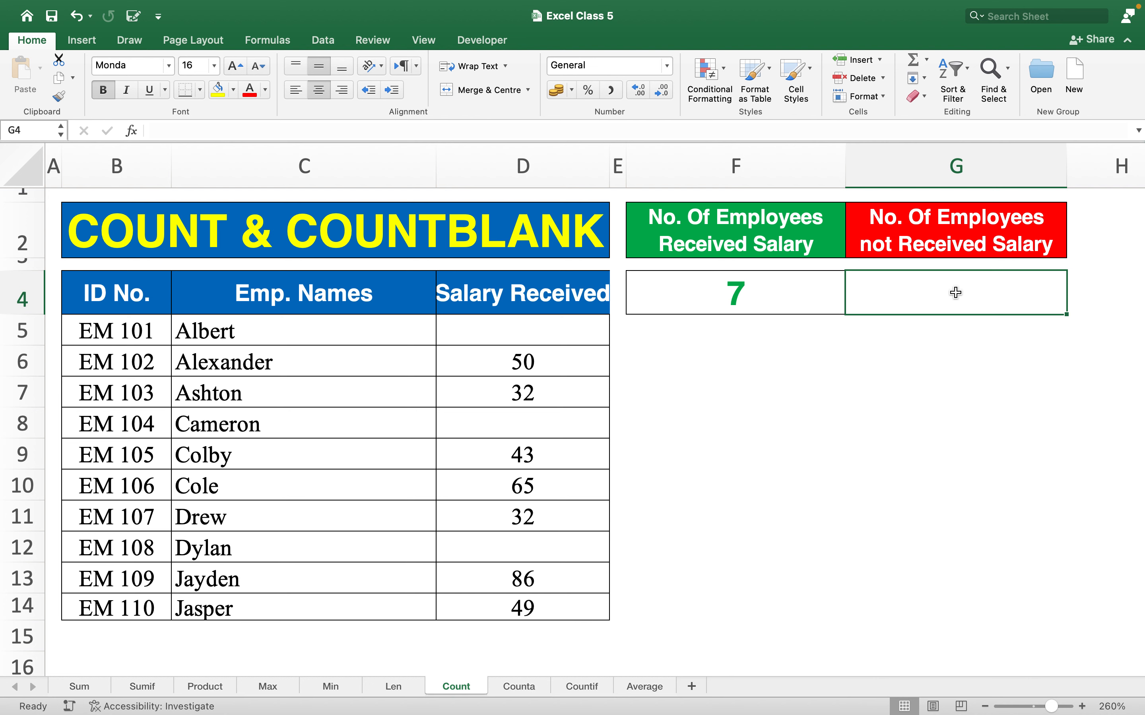
text(=)
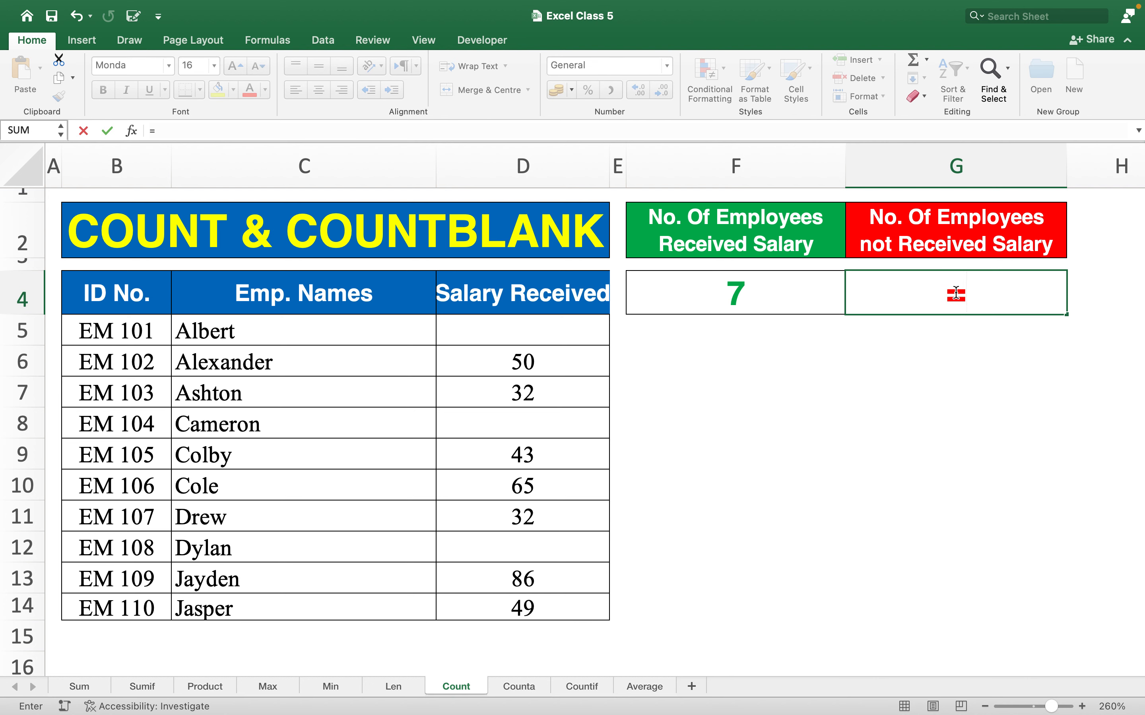
text(countb)
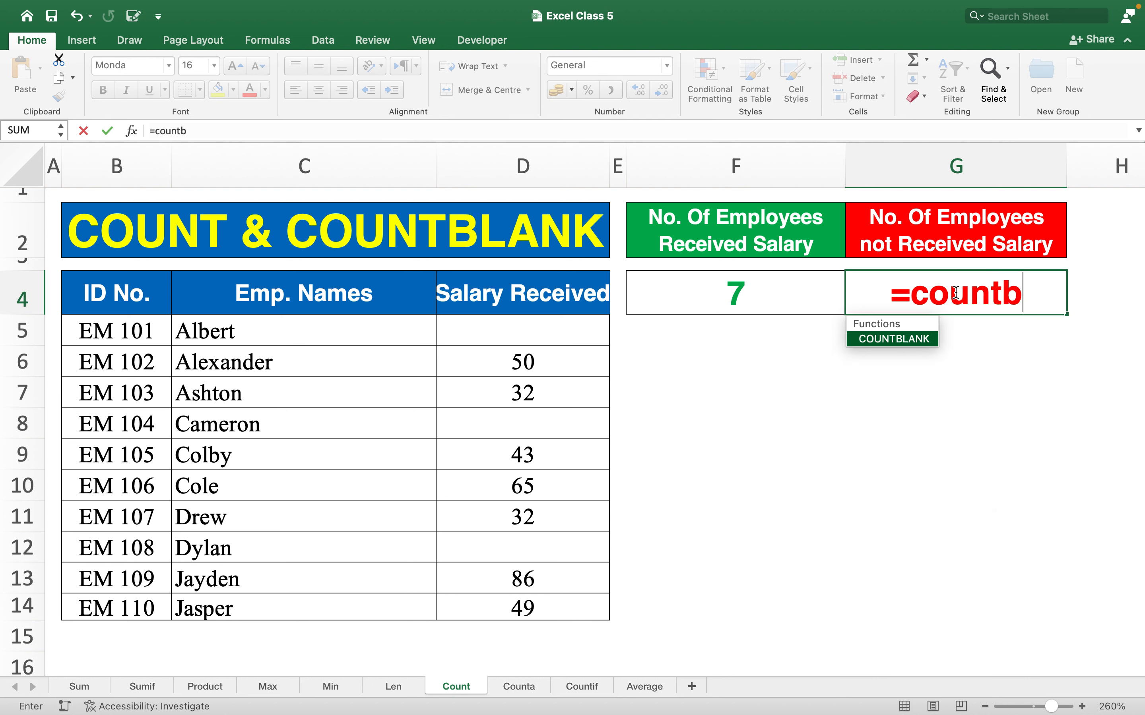
key(Tab)
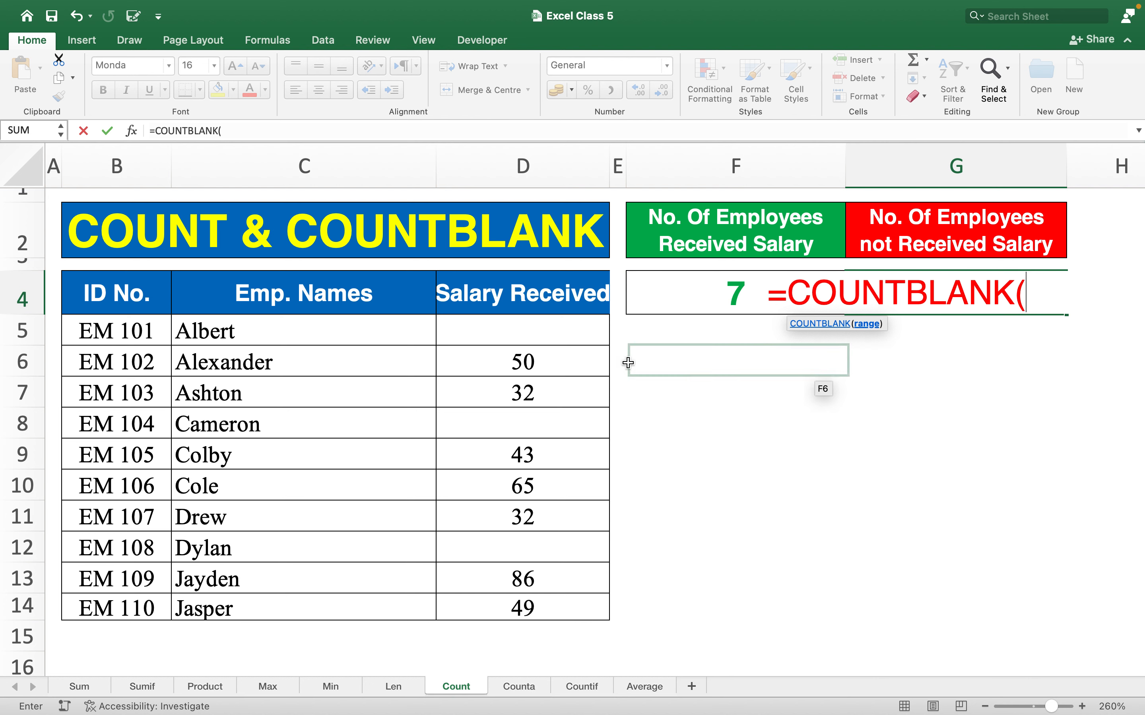
drag(573, 337, 571, 609)
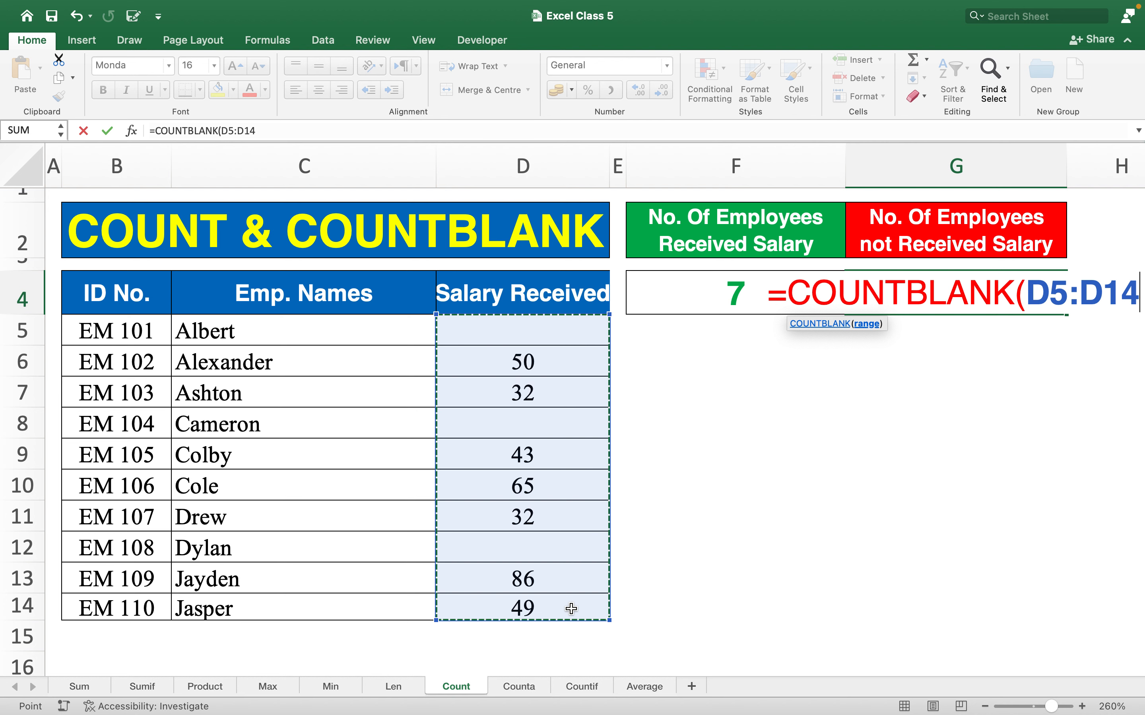
text())
key(Return)
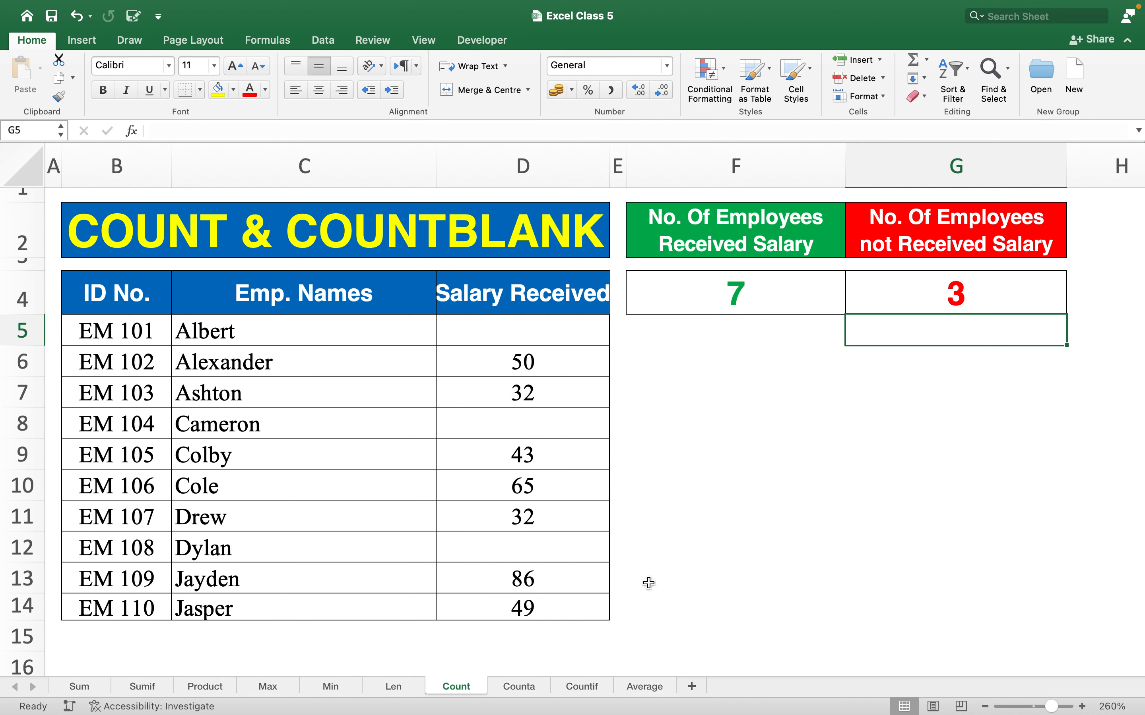
click(926, 293)
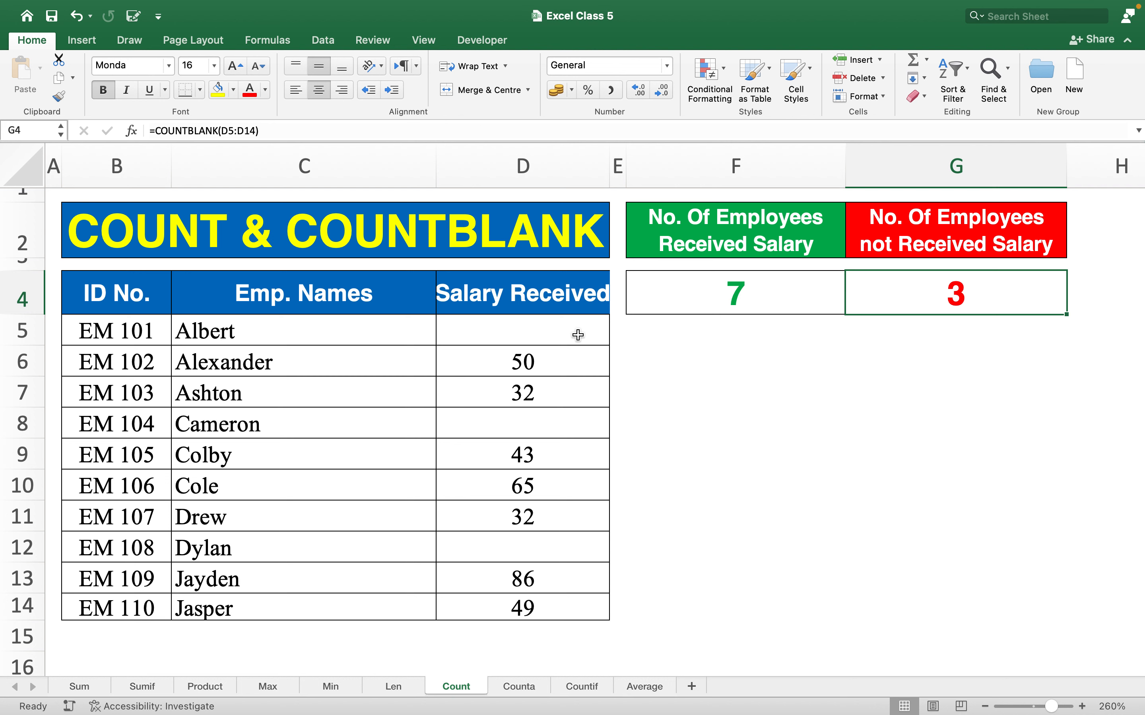
On the Counta sheet, count the serial numbers in cell E4 with the formula =COUNT(B5:B14).
click(526, 693)
click(458, 302)
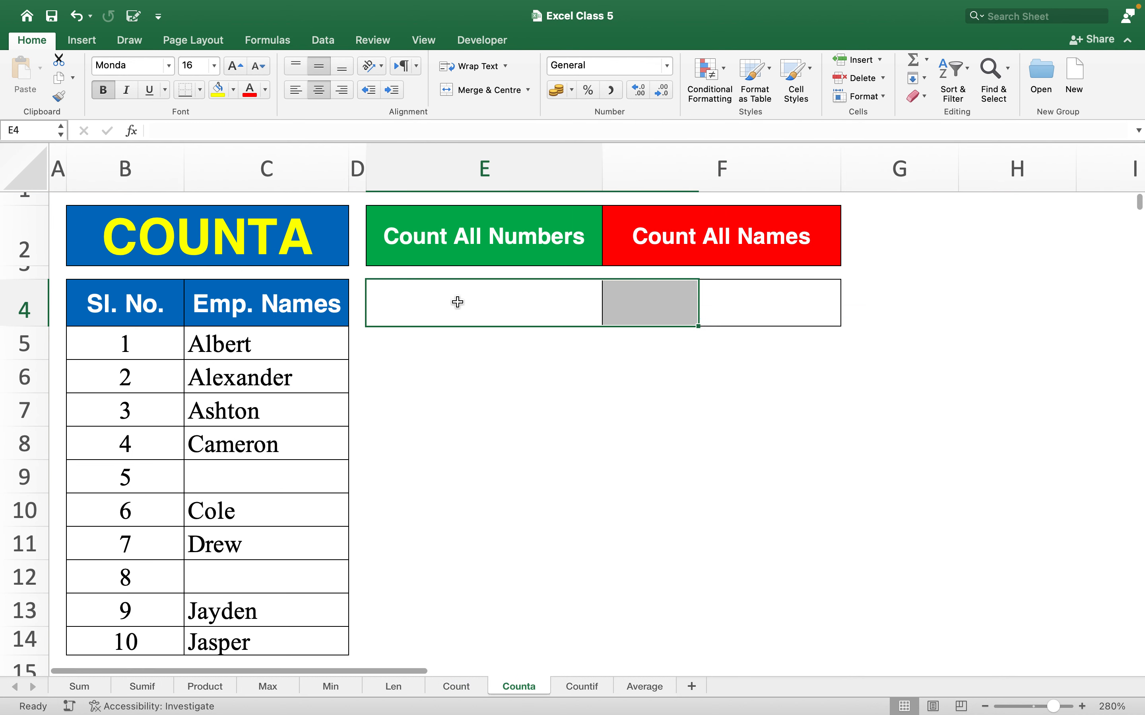
text(=)
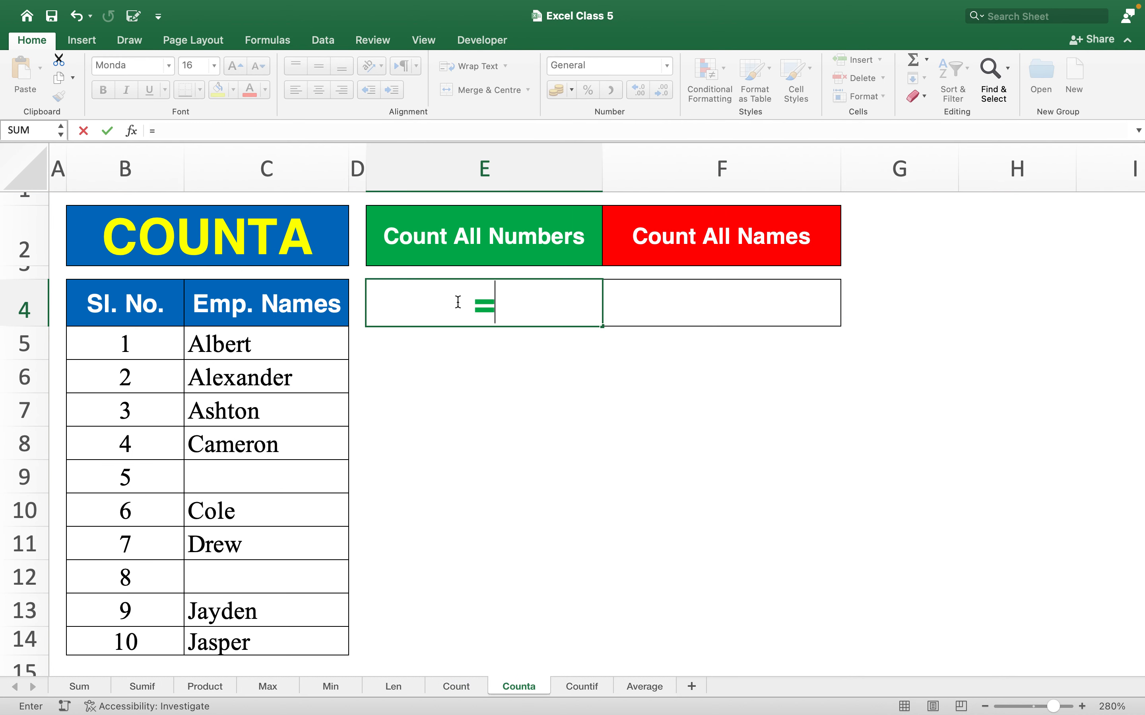
text(count)
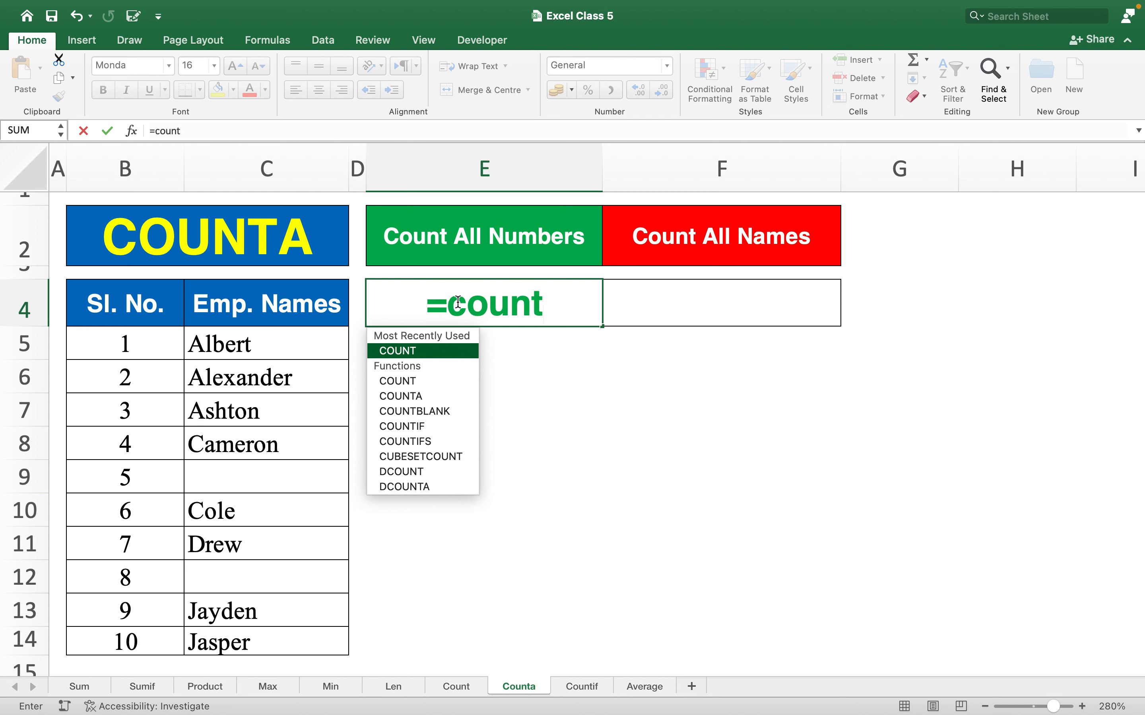
key(Tab)
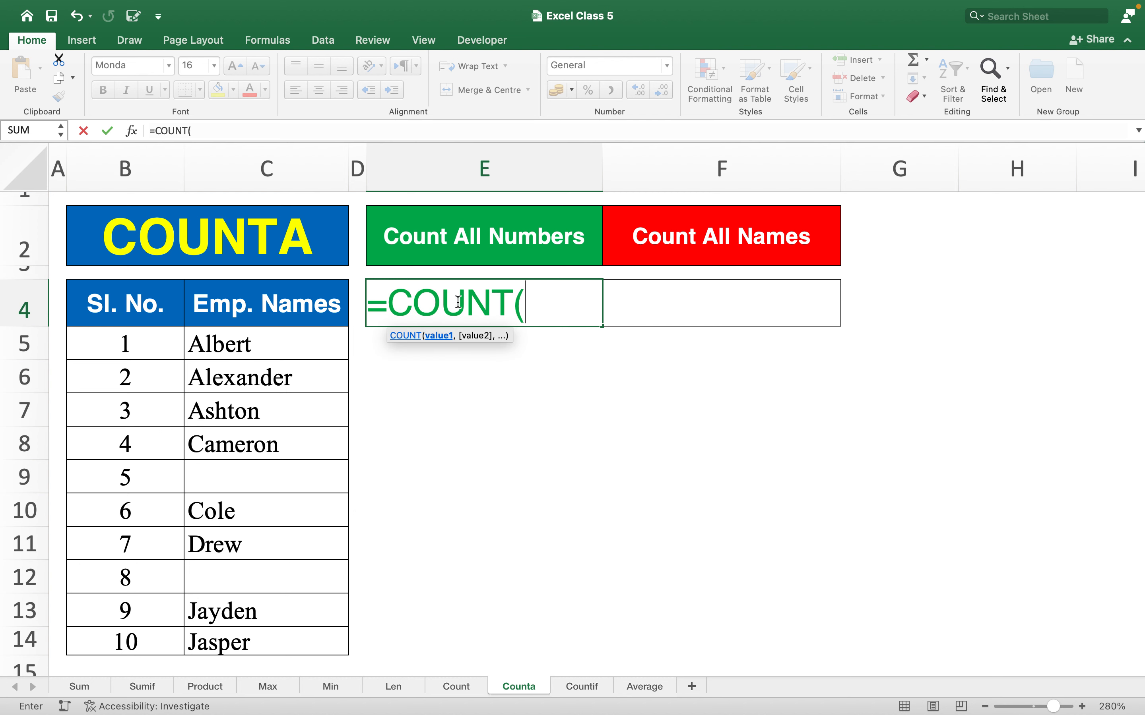
drag(120, 340, 125, 635)
text())
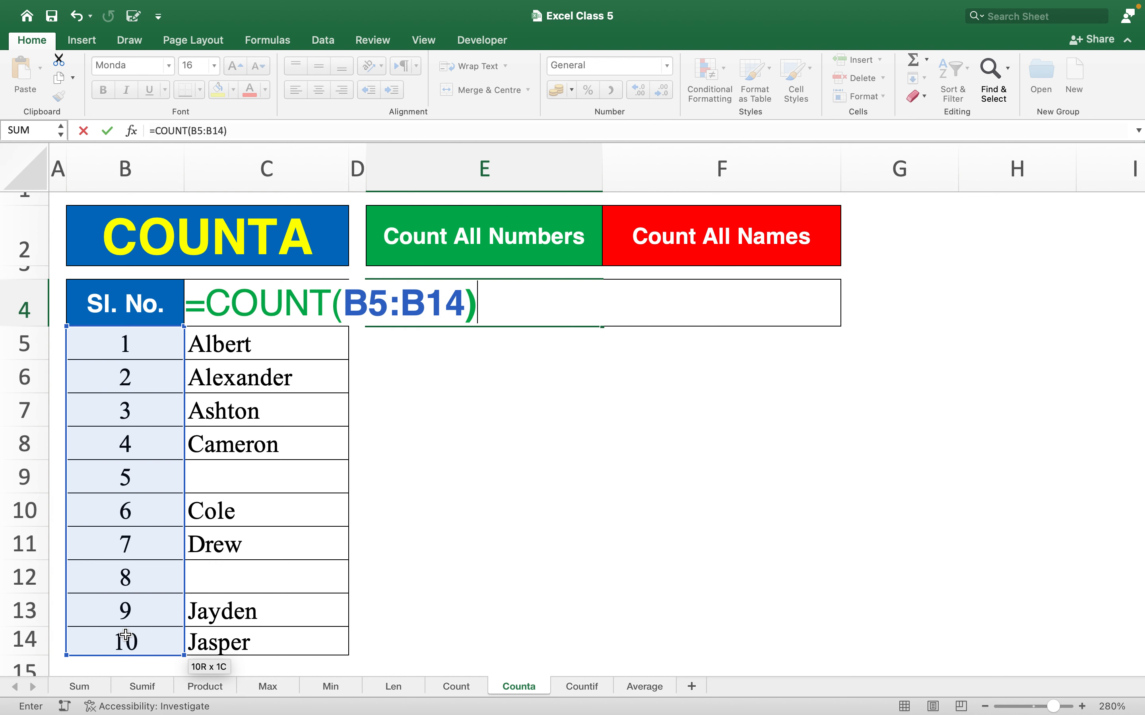
key(Return)
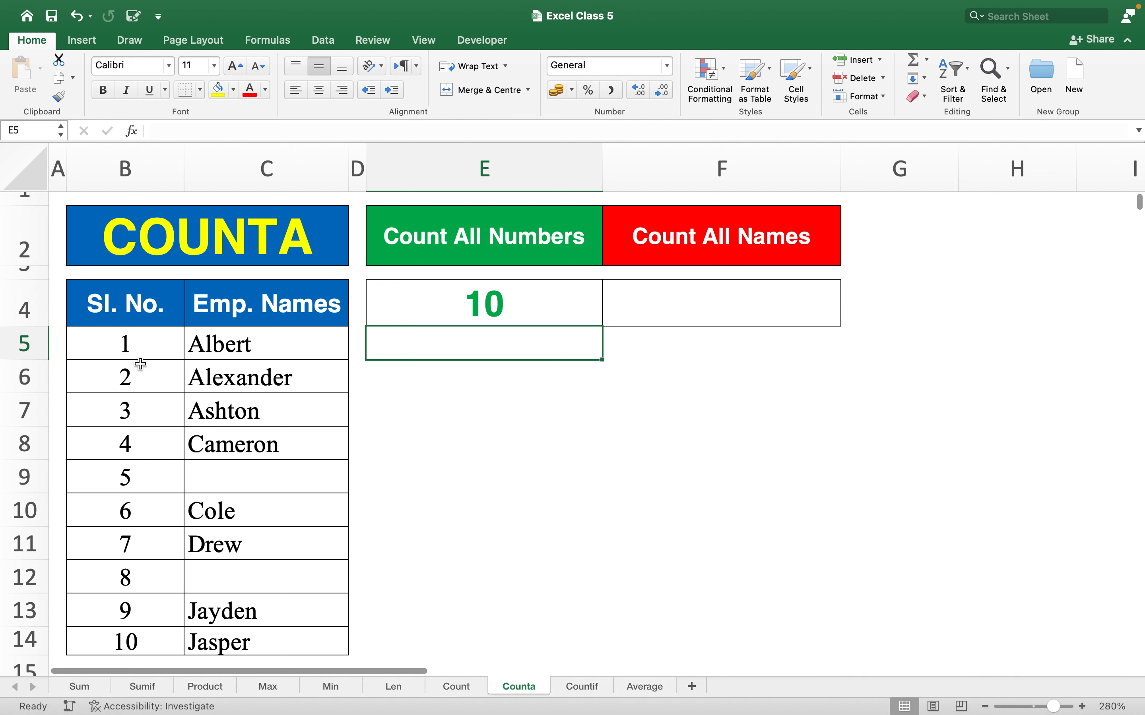
Try counting the employee names in cell E4 with =COUNT(C5:C14), and undo that formula change.
click(503, 310)
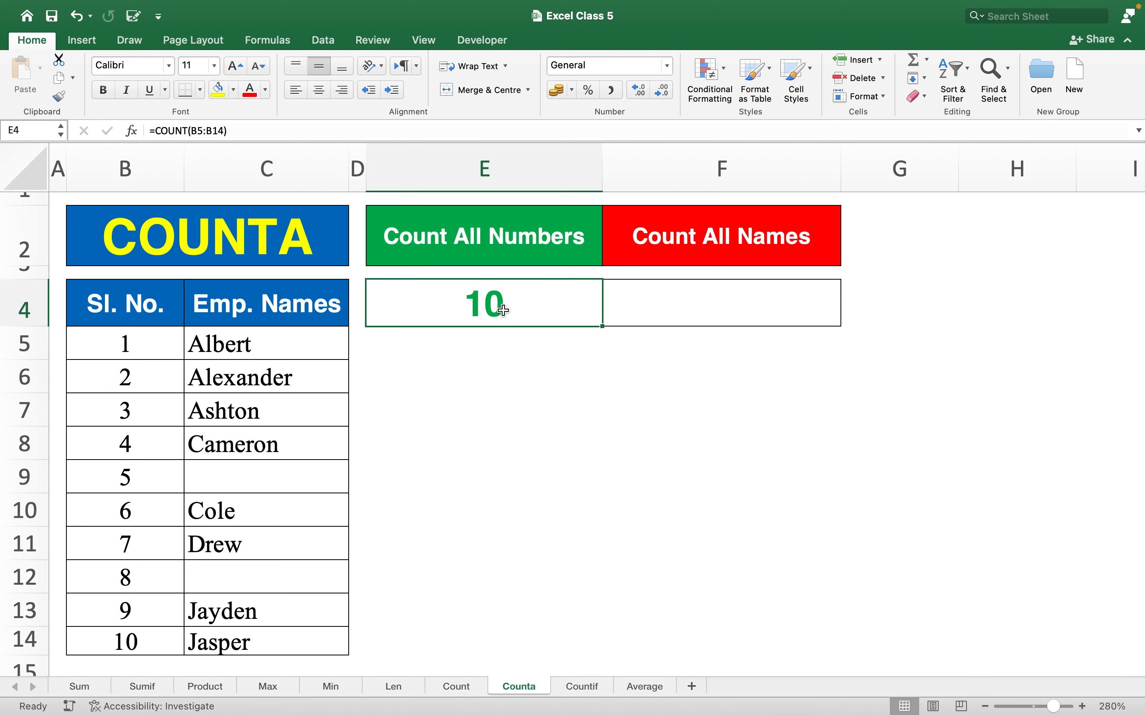
text(=)
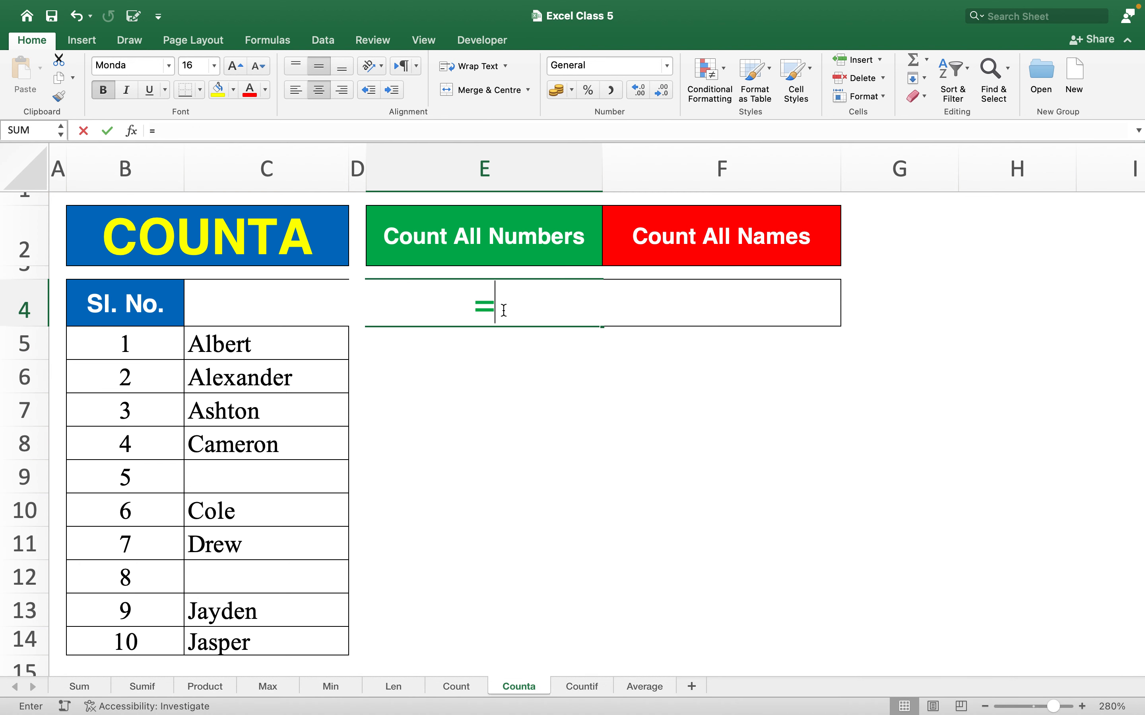
text(count)
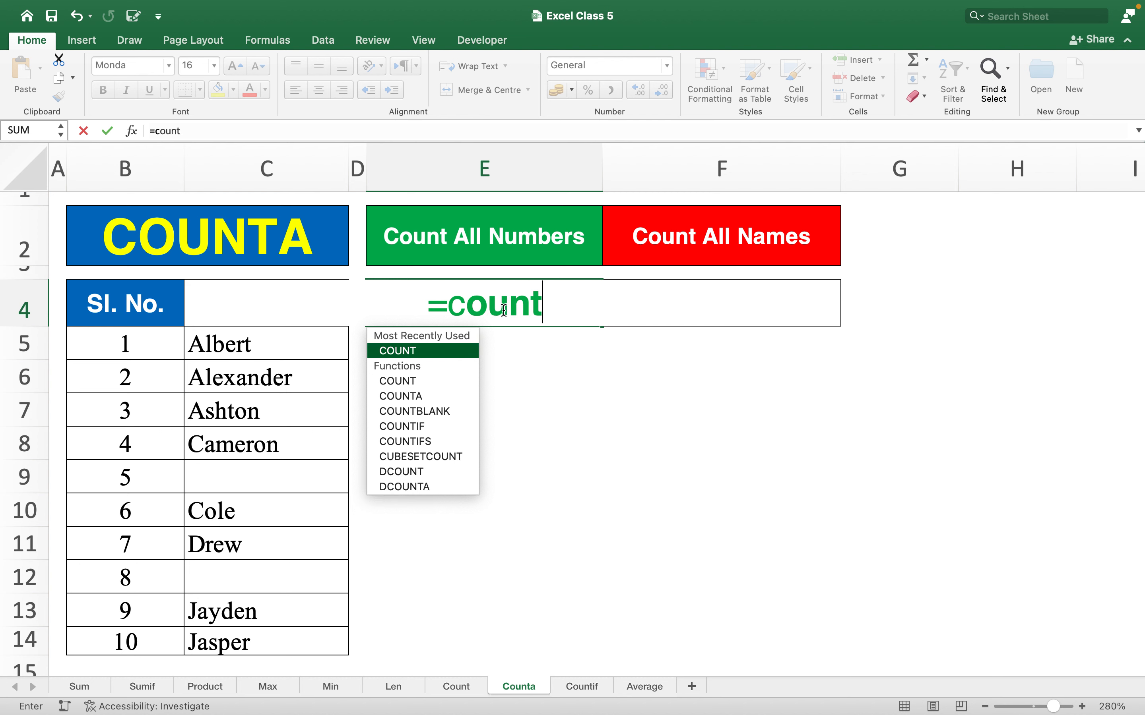
key(Tab)
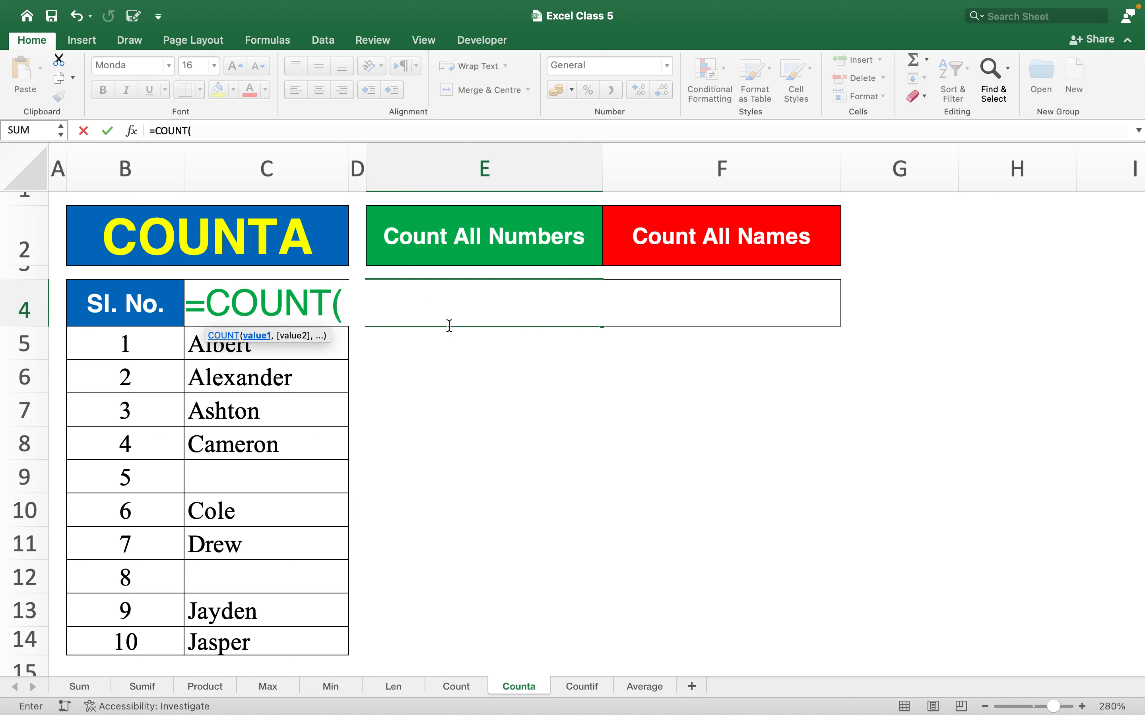
drag(323, 351, 311, 644)
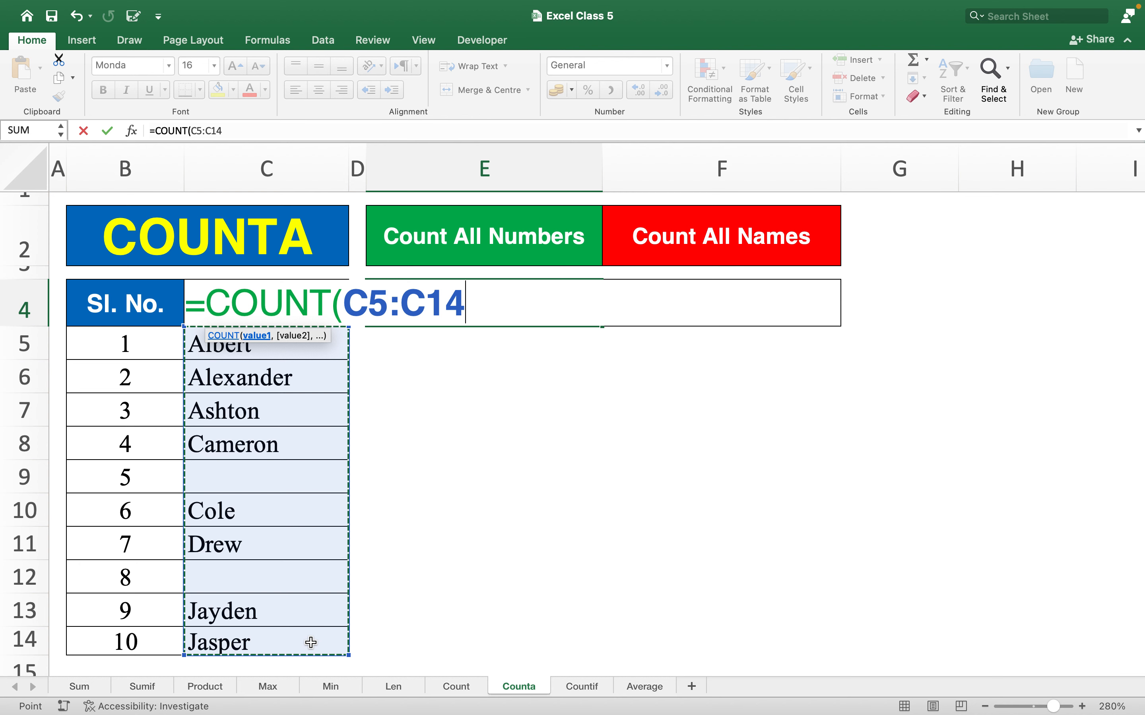
text())
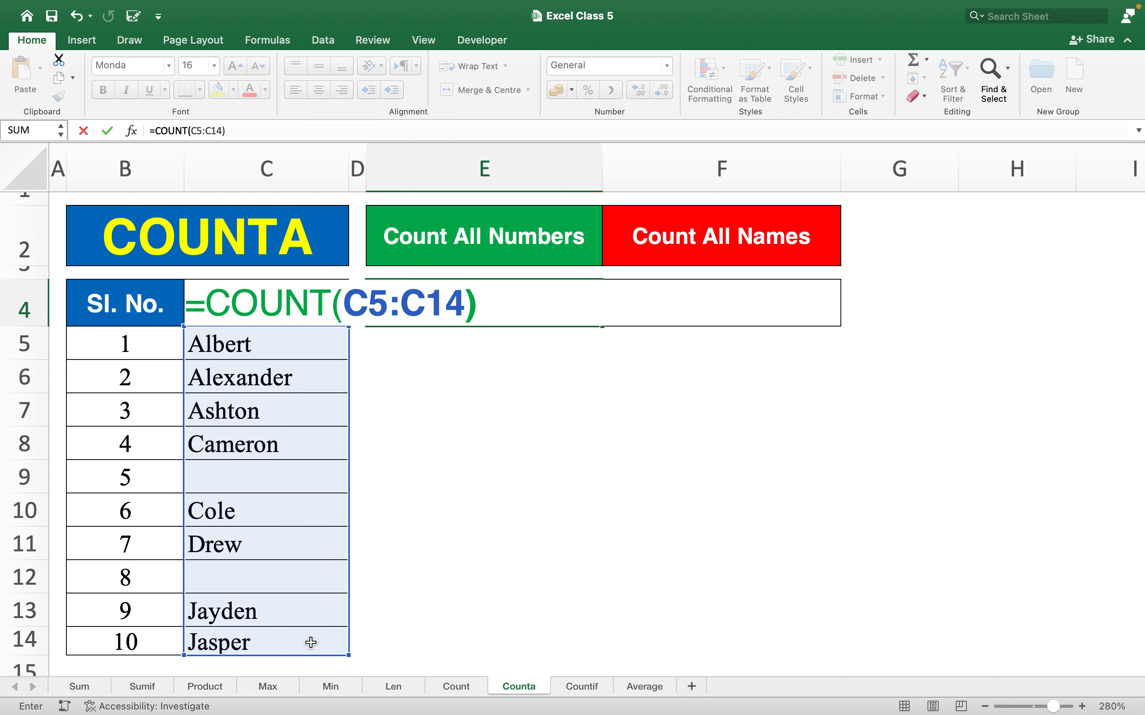
key(Return)
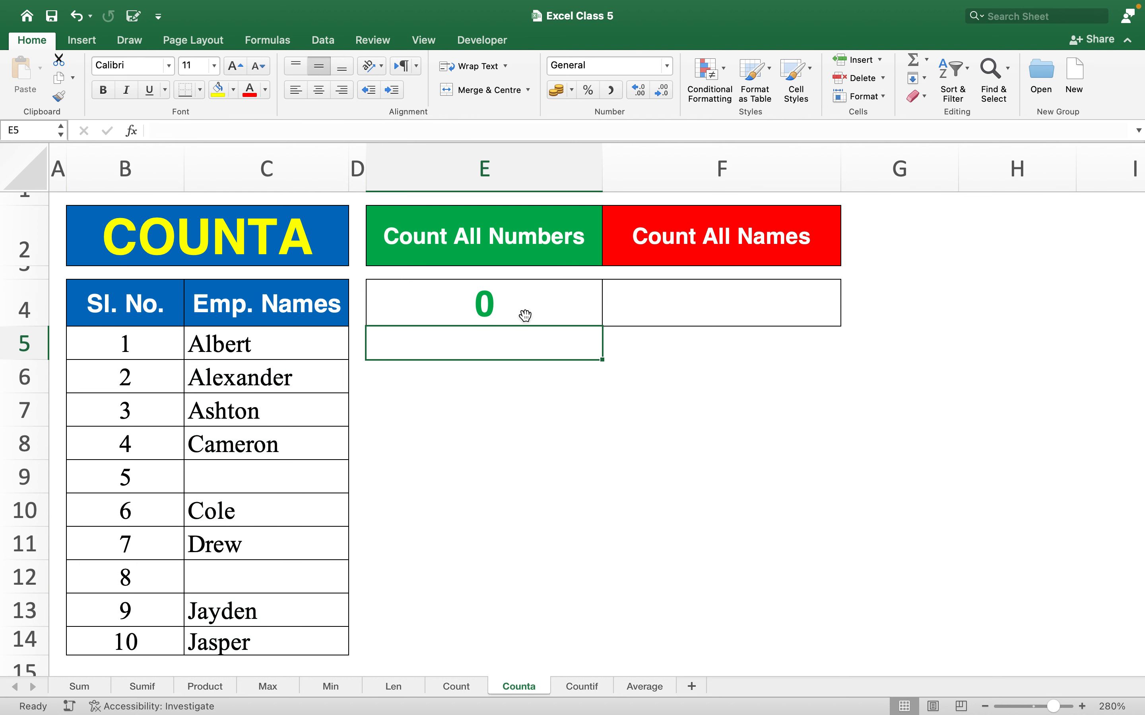
click(525, 316)
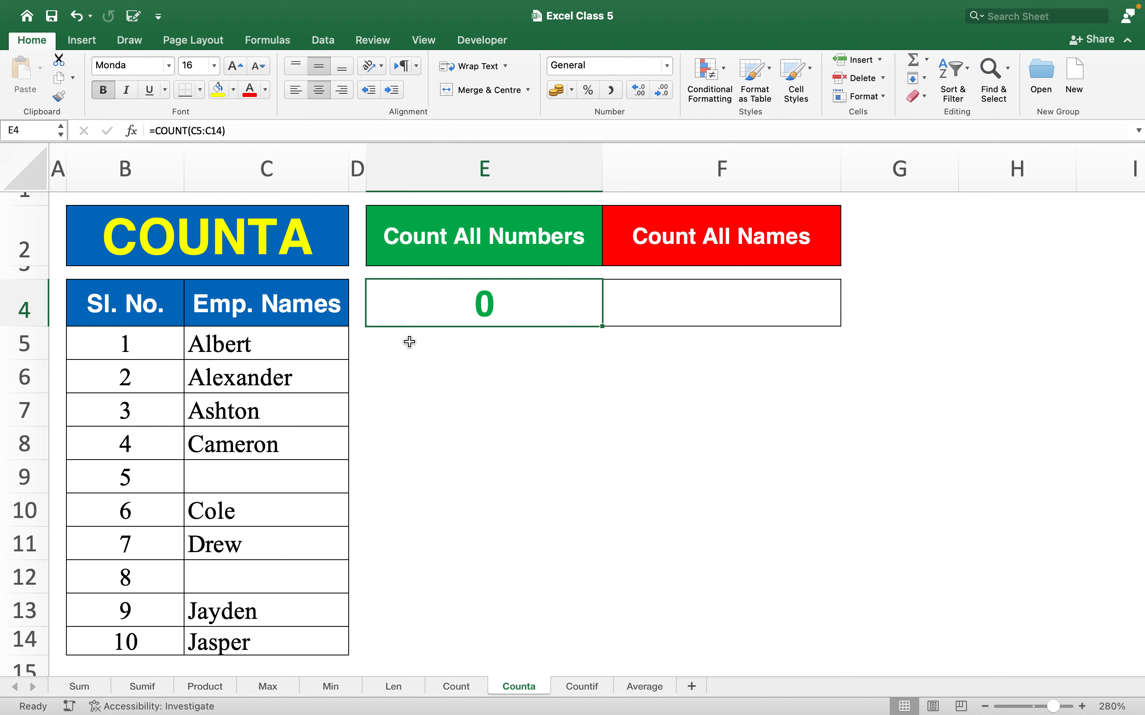
key(super+z)
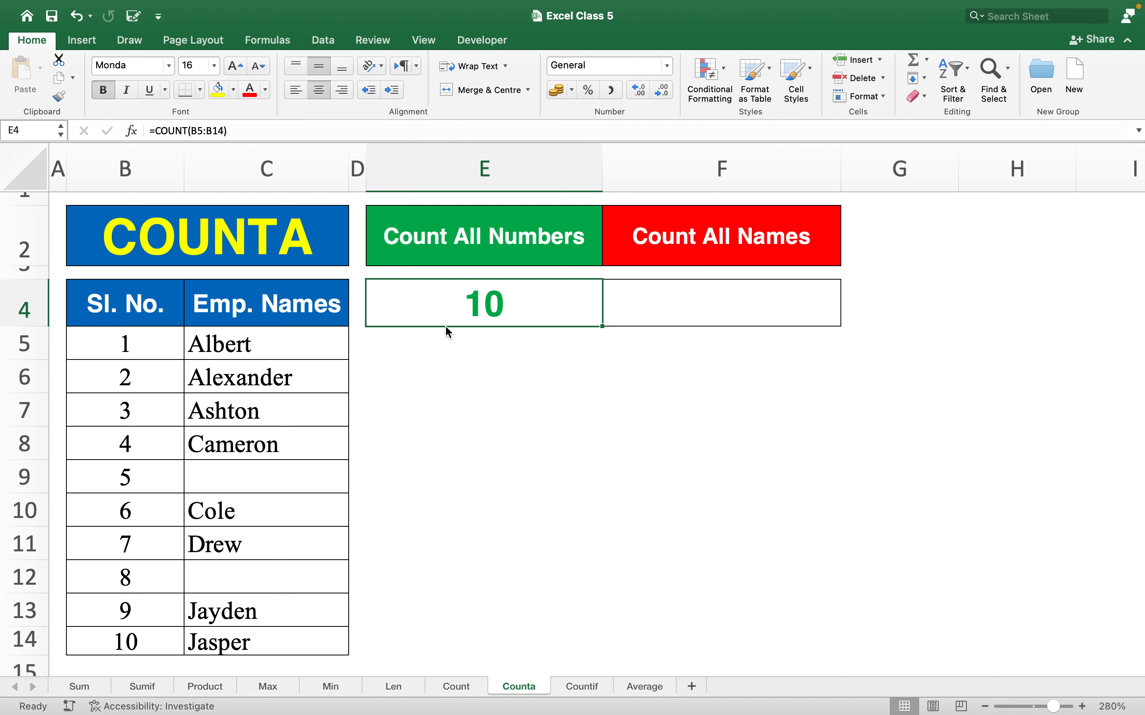
Count all the employee names in cell F4 with the formula =COUNTA(C5:C14).
click(665, 292)
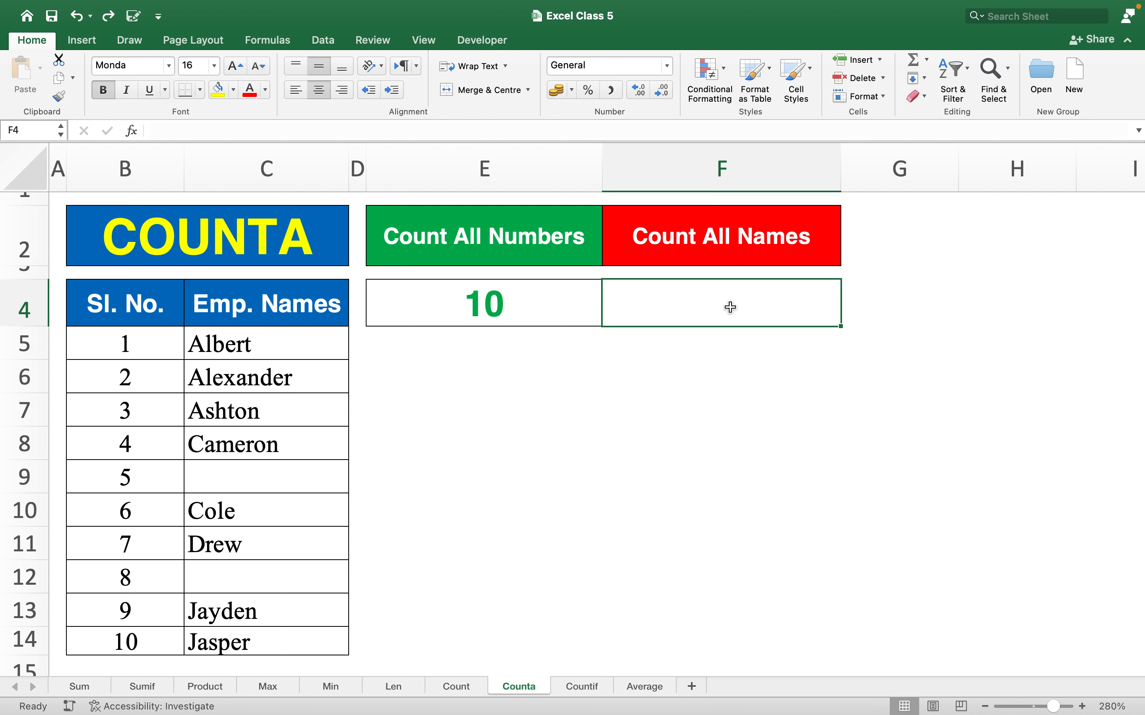
text(=coun)
key(Tab)
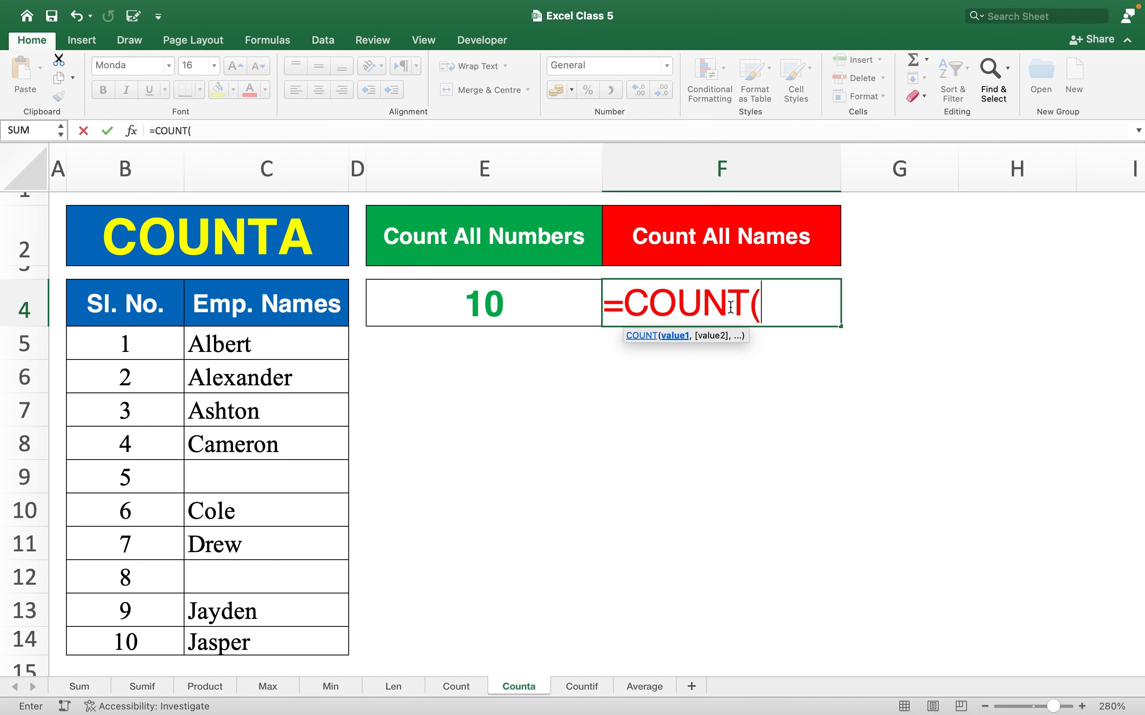
key(BackSpace)
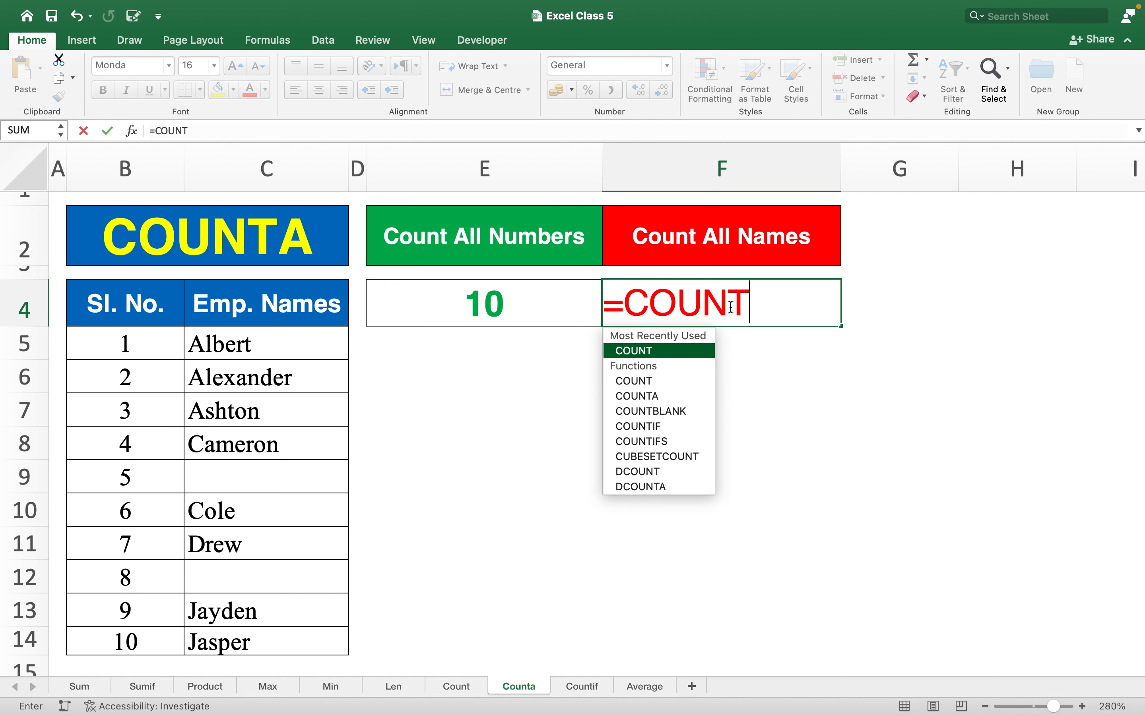
text(a)
key(Tab)
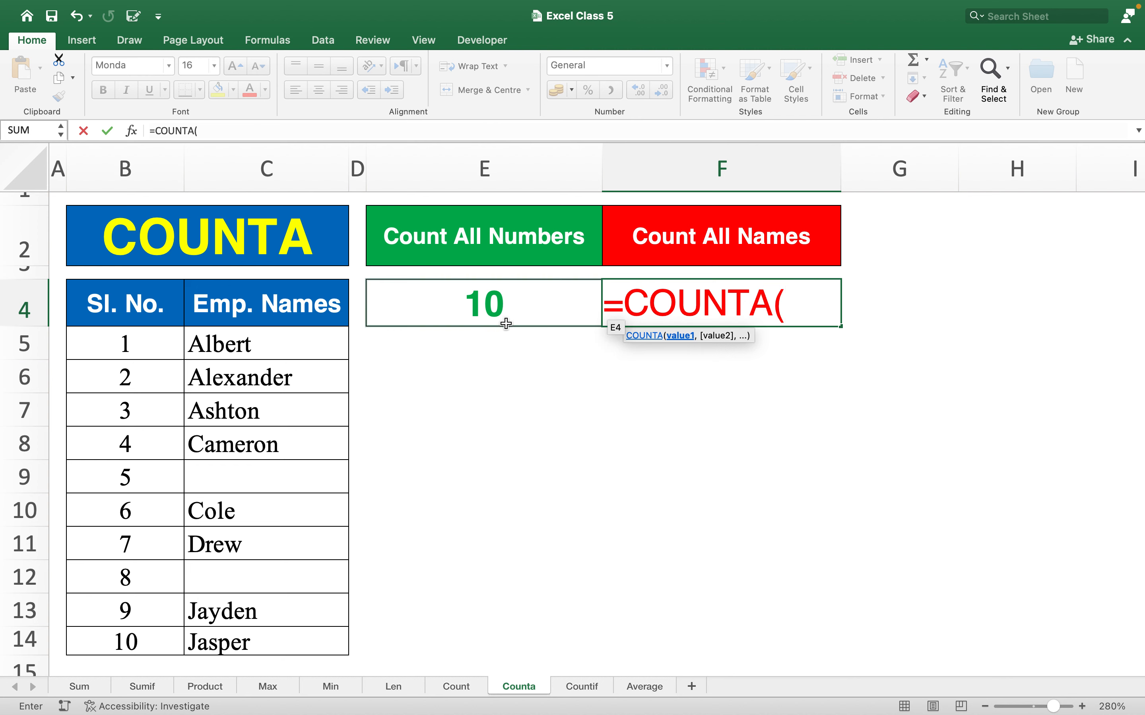
drag(290, 337, 301, 639)
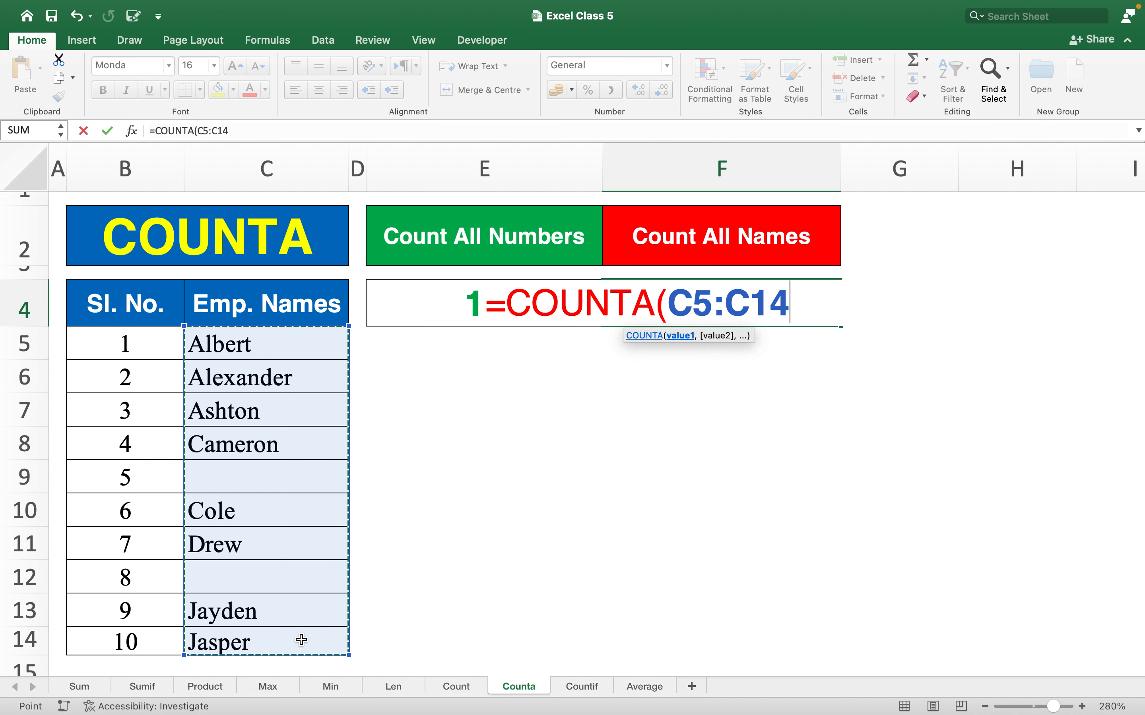
text())
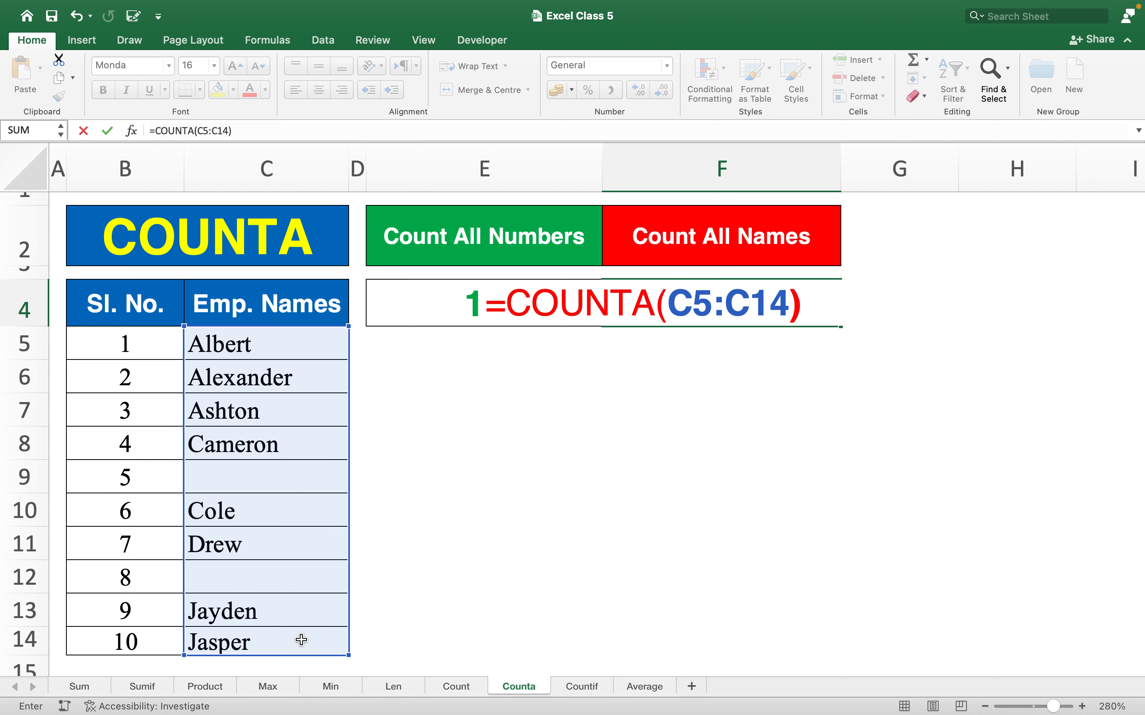
key(Return)
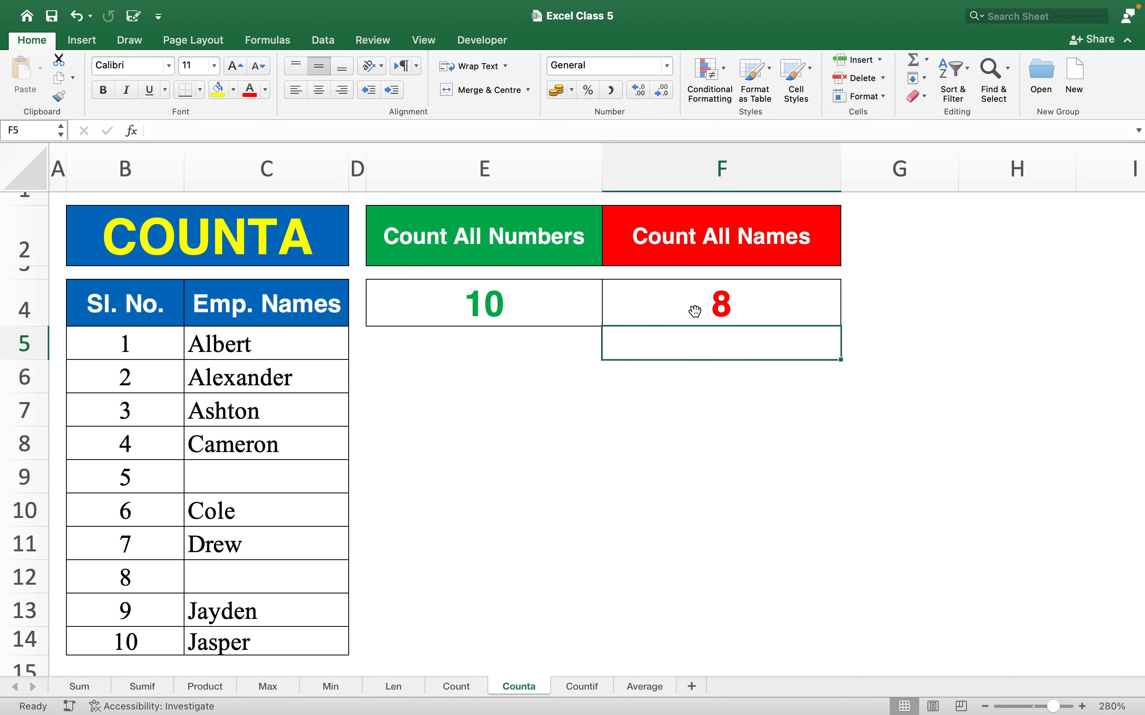
click(694, 311)
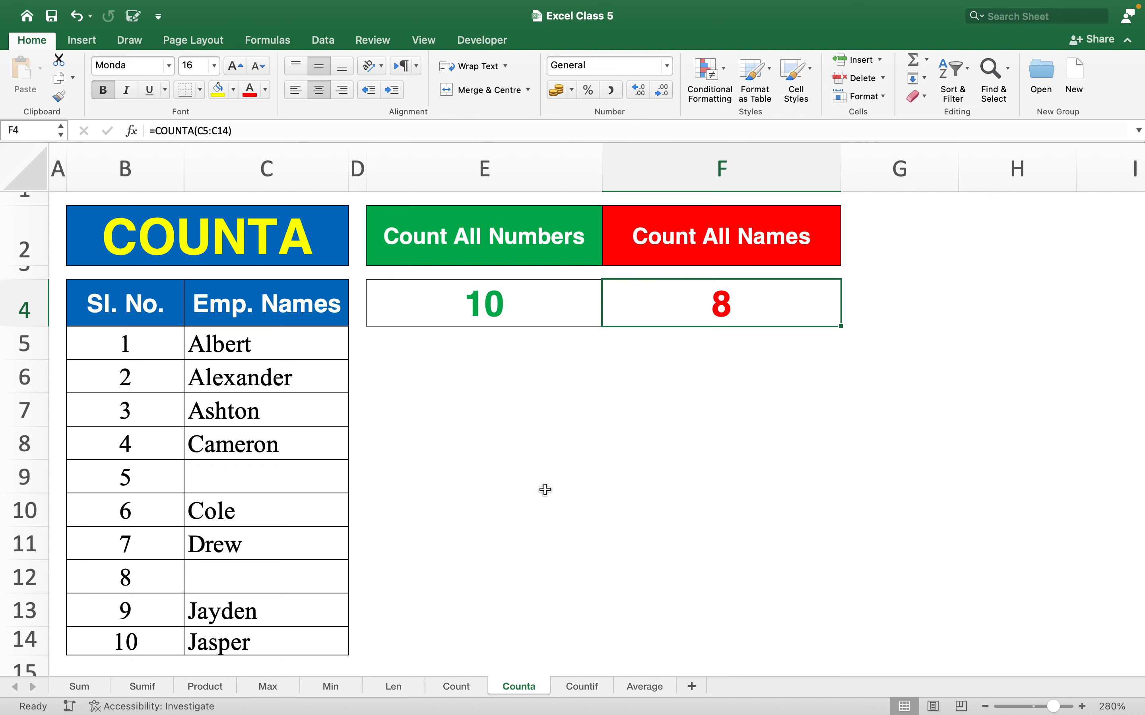
Switch to the Countif sheet and select the first Total Persent cell, J5.
click(579, 689)
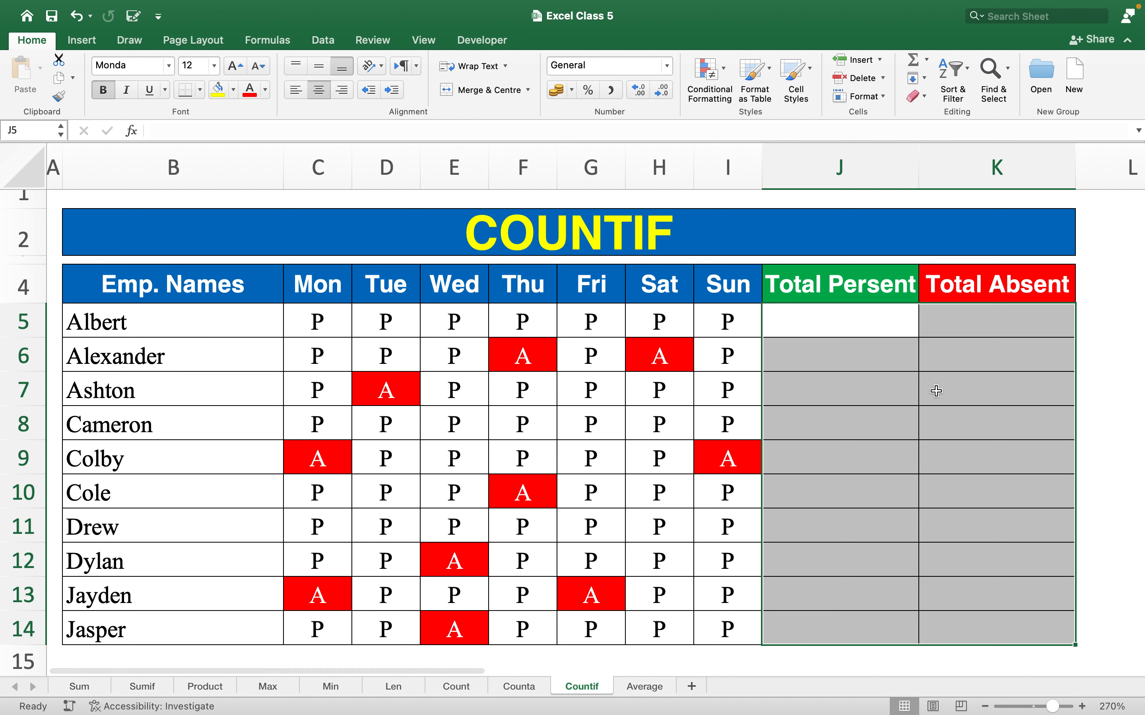
click(940, 378)
click(880, 332)
text(=)
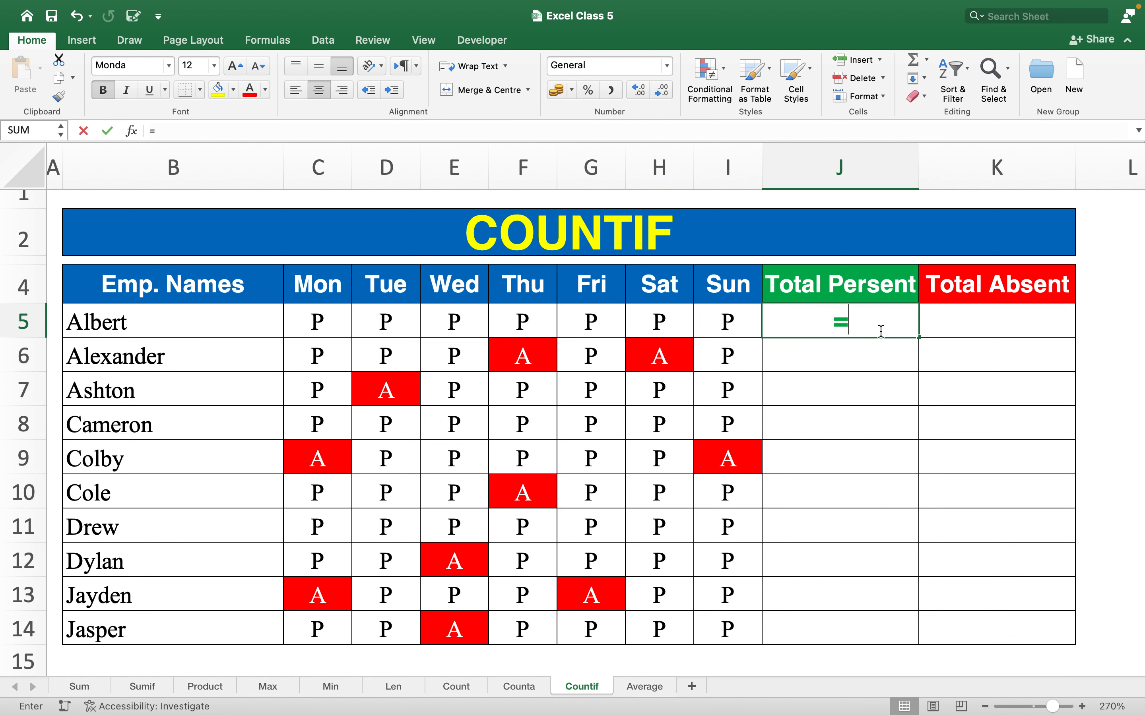
text(counif)
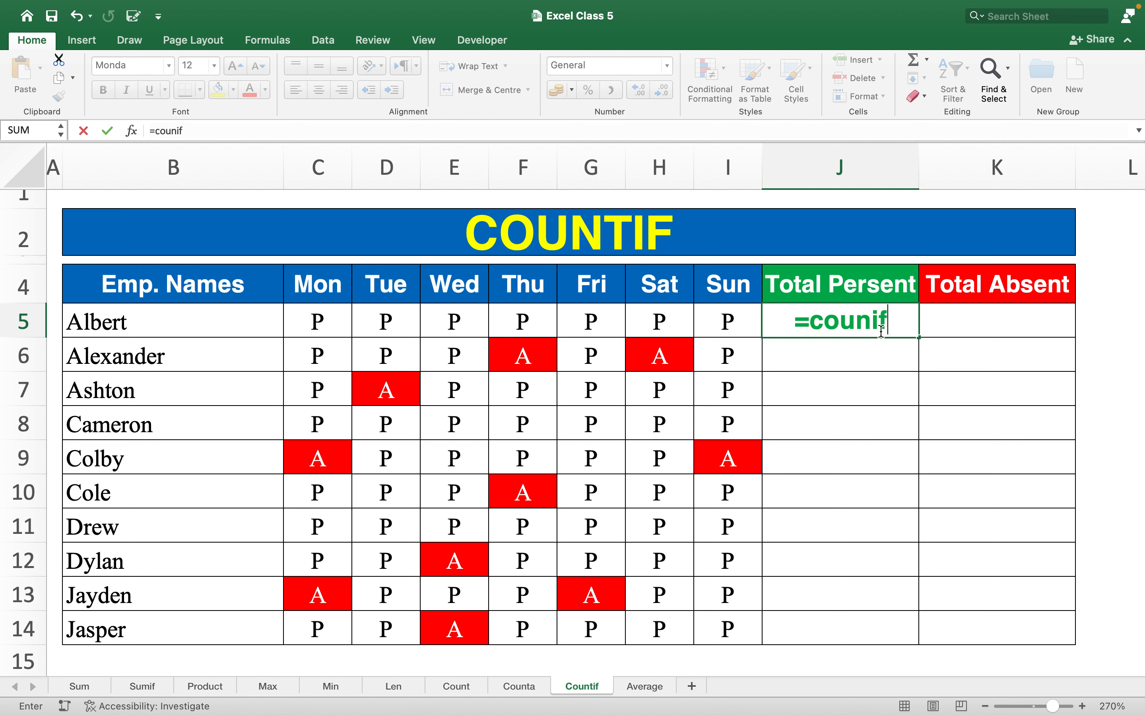
key(Tab)
click(869, 324)
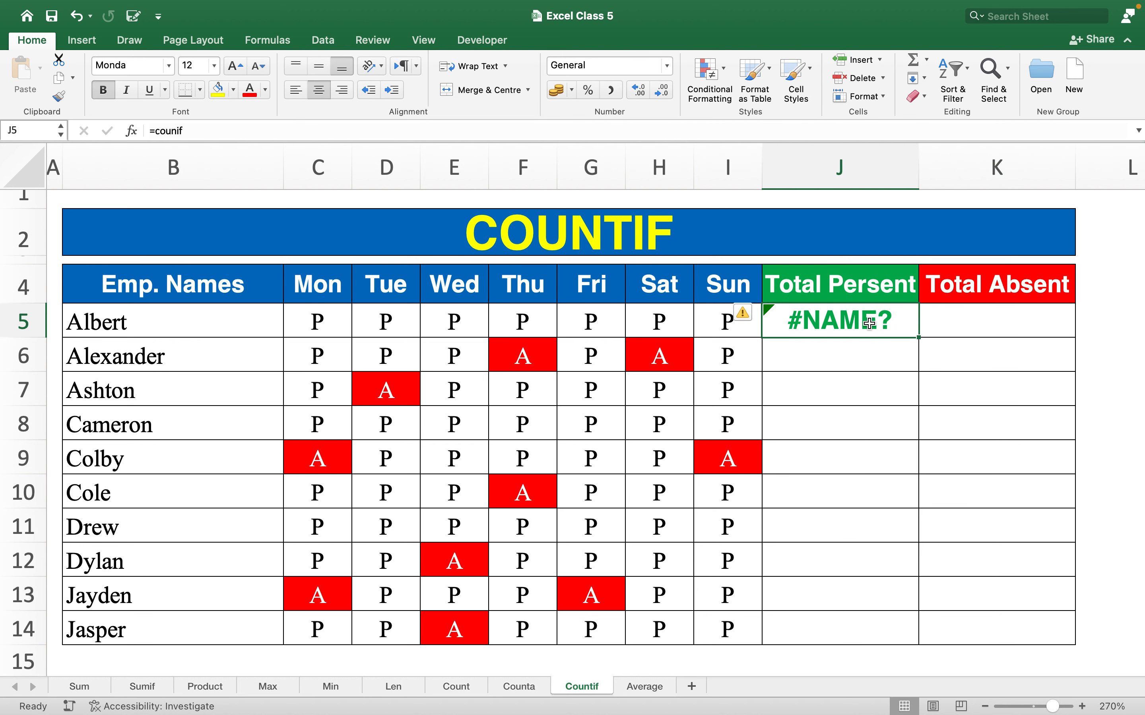
Count the first employee's present days in cell J5 with the formula =COUNTIF(C5:I5,"P").
text(=c)
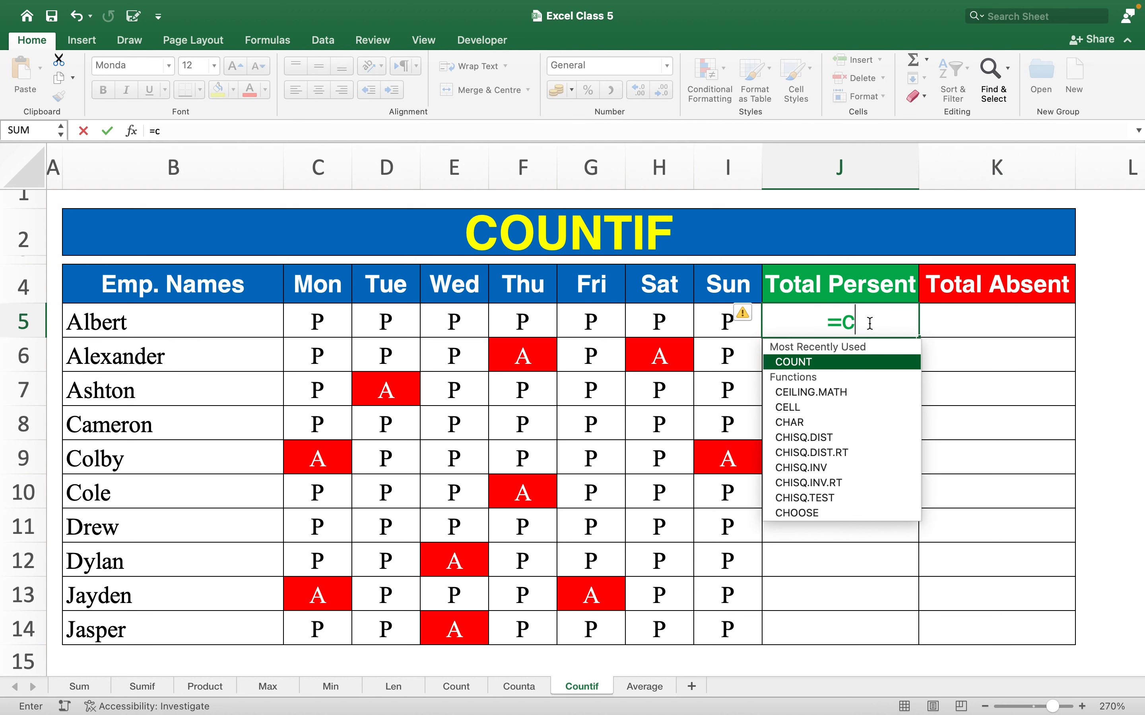
text(ountif)
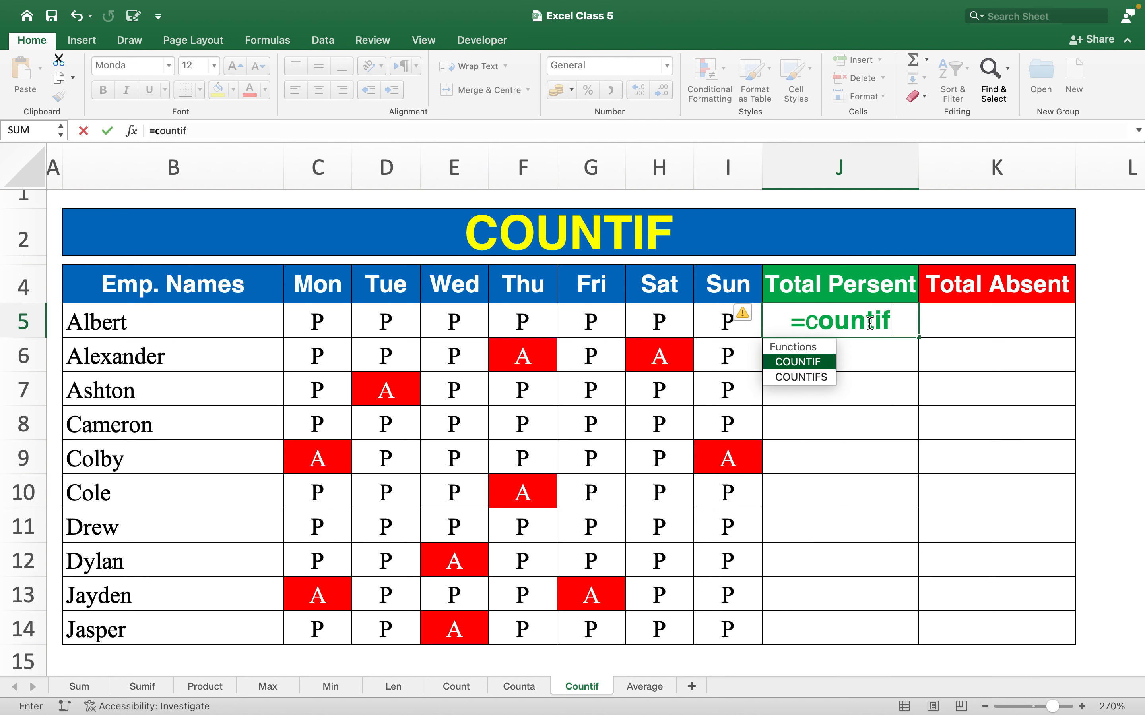
key(Tab)
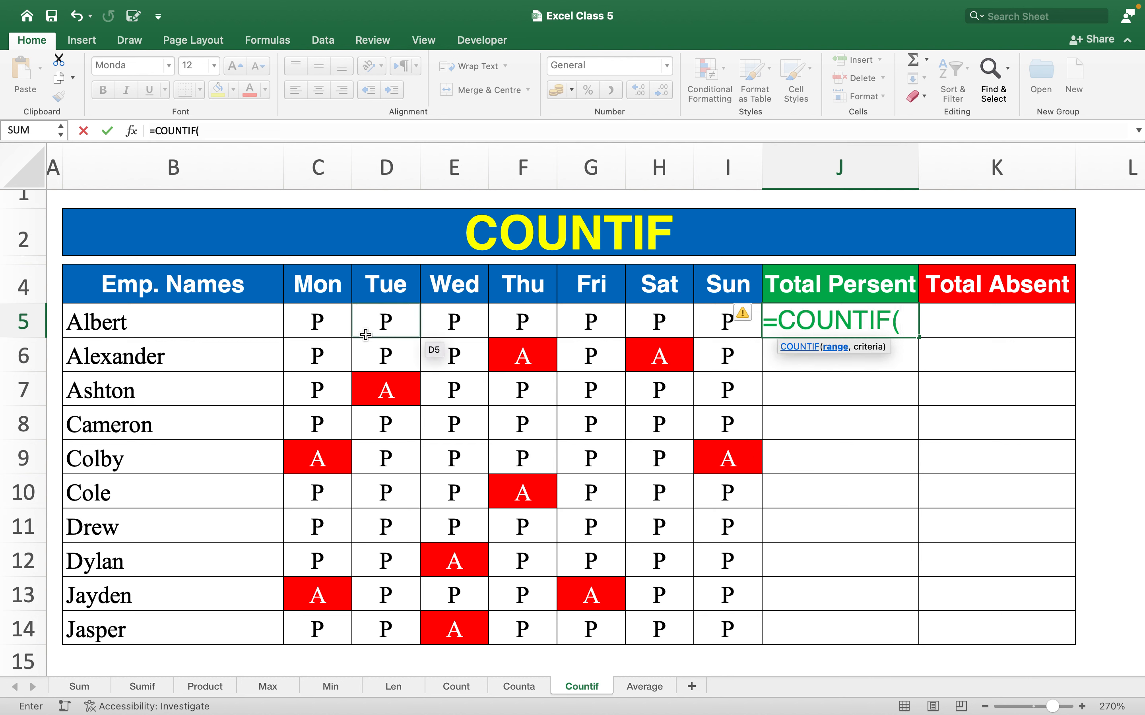
drag(326, 320, 721, 325)
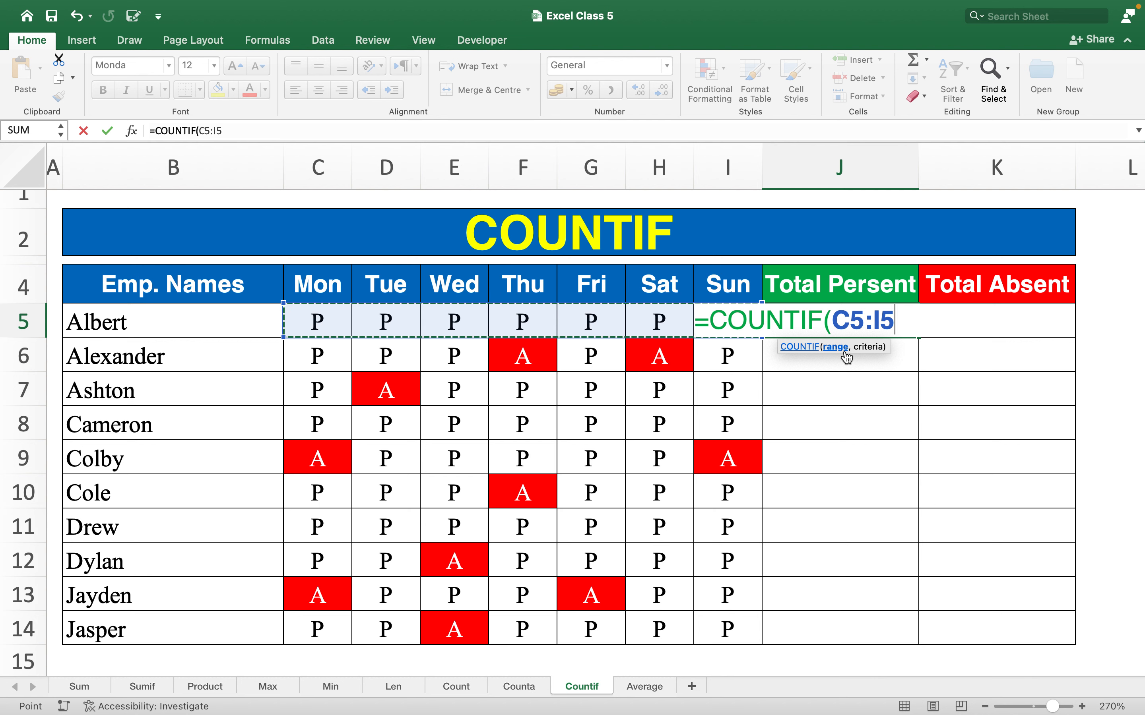
text(,)
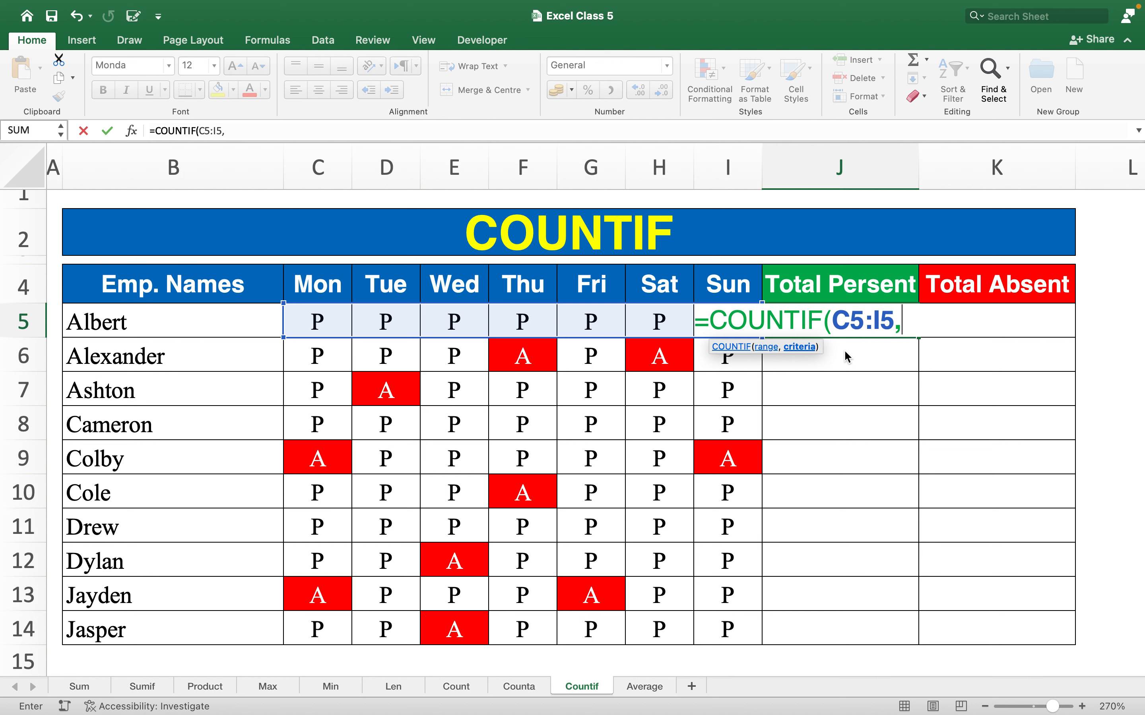
text(P)
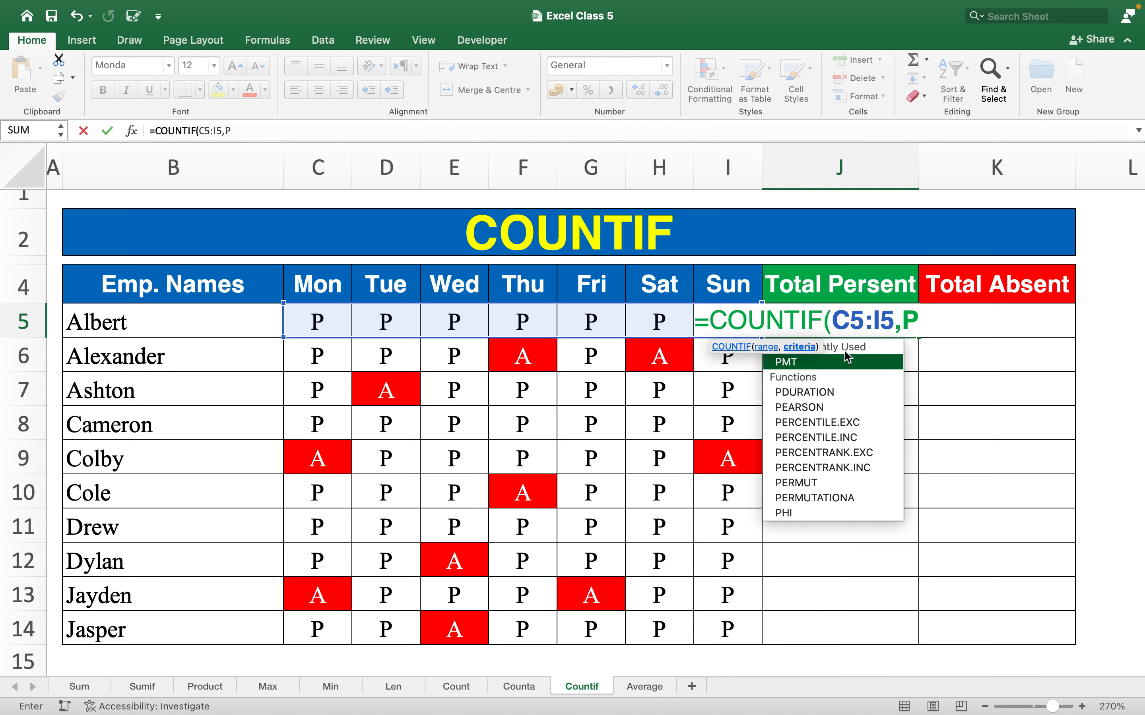
key(BackSpace)
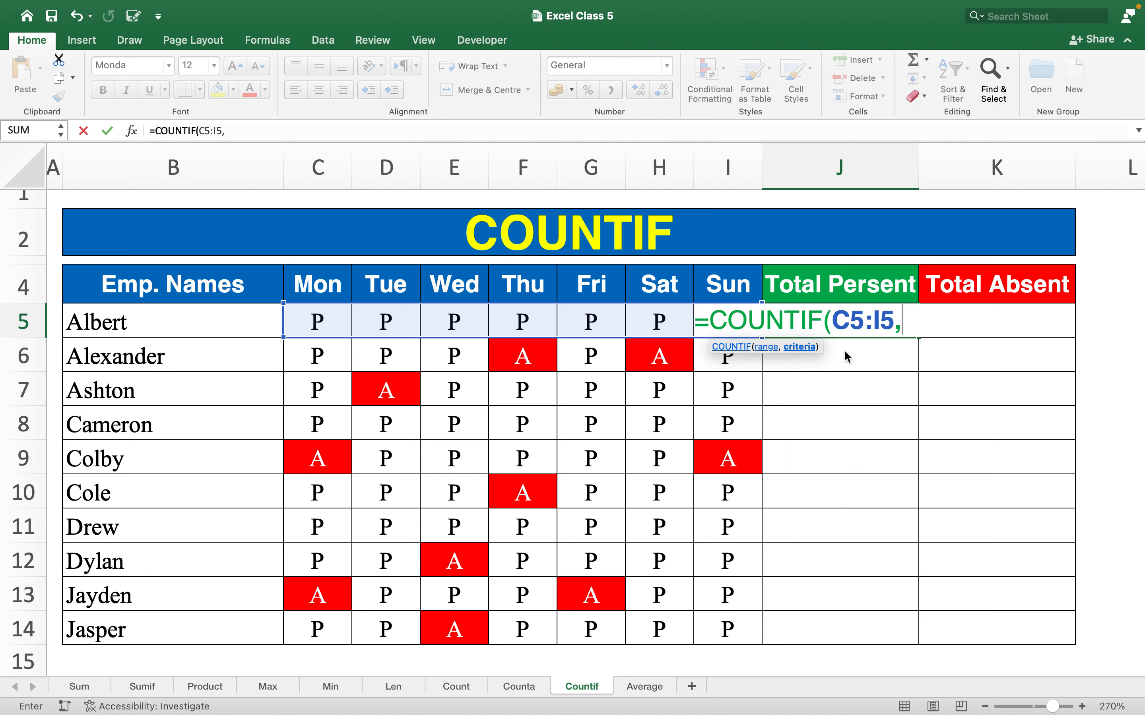
text("P"))
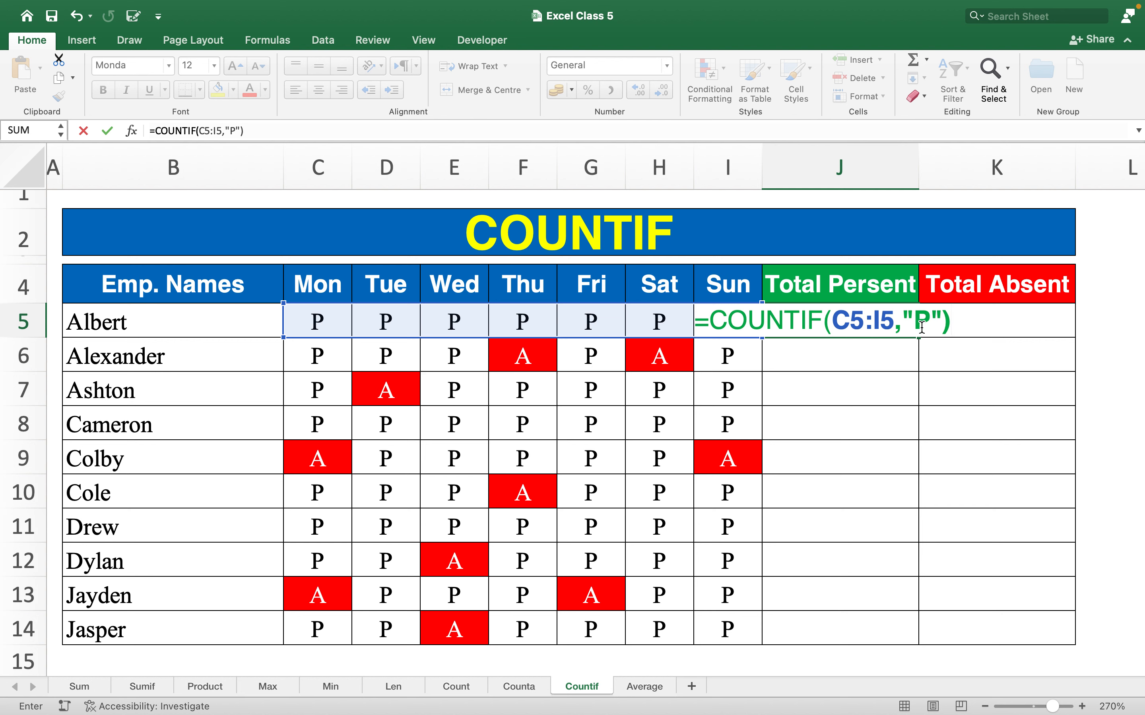
key(Return)
Fill the J5 formula down the Total Persent column to J14 and check the copied formulas in J6 and J7.
click(877, 319)
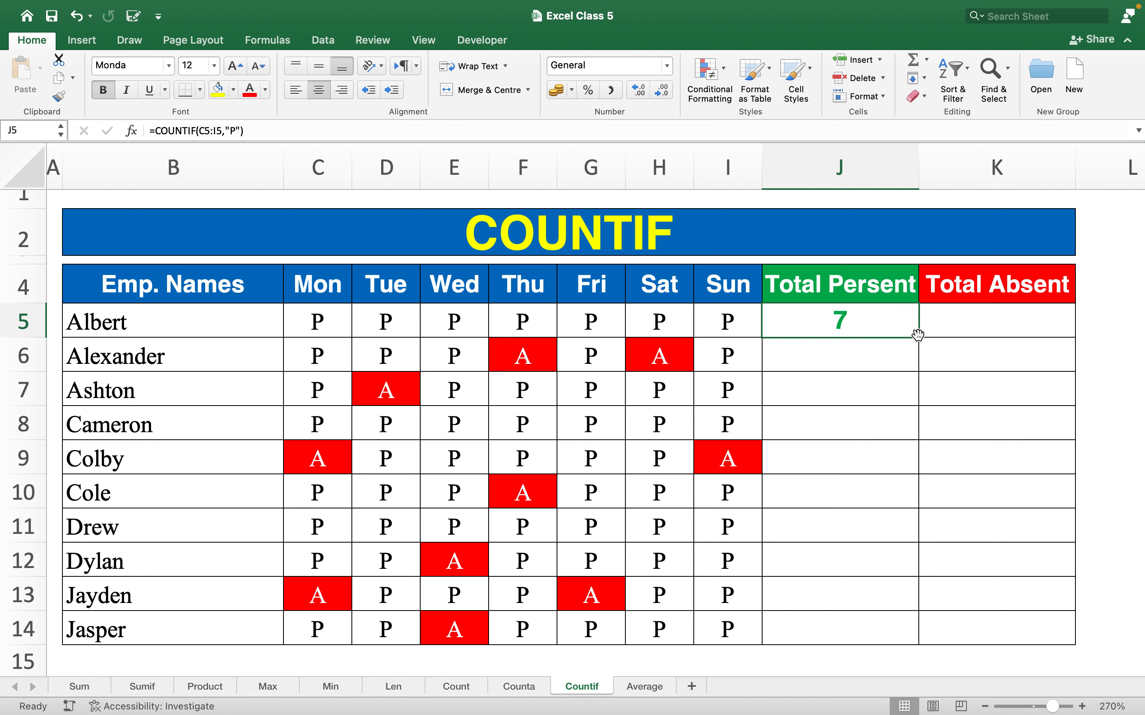
drag(917, 339, 918, 642)
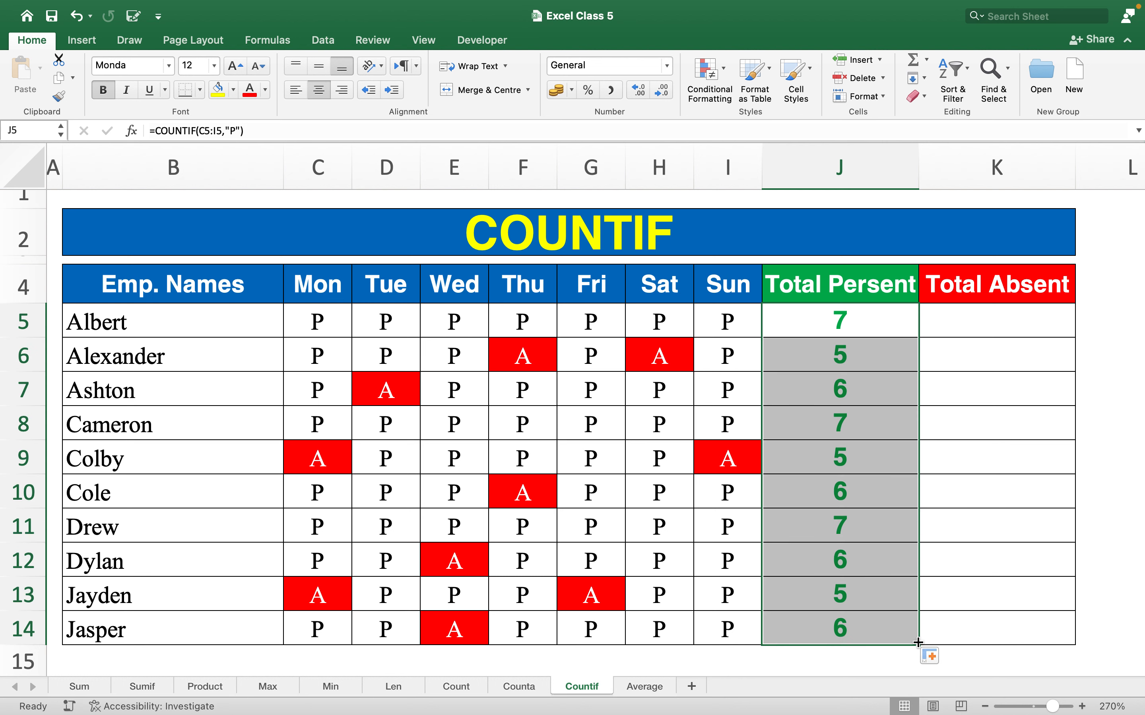
click(823, 322)
click(828, 350)
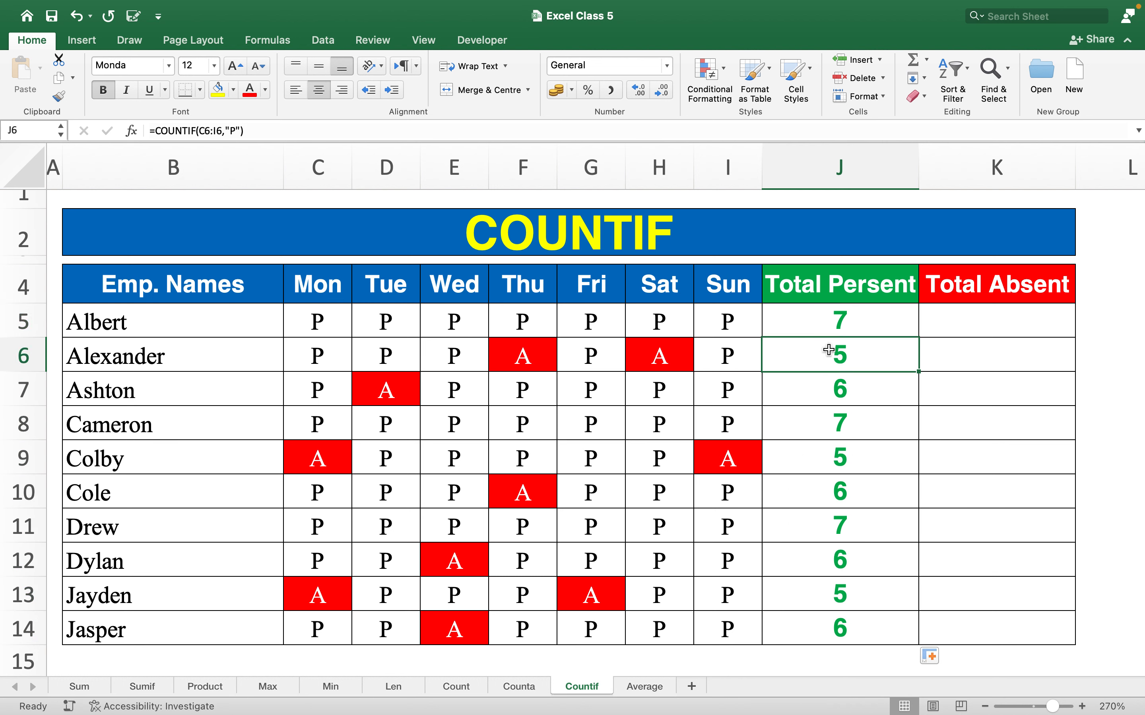
click(831, 389)
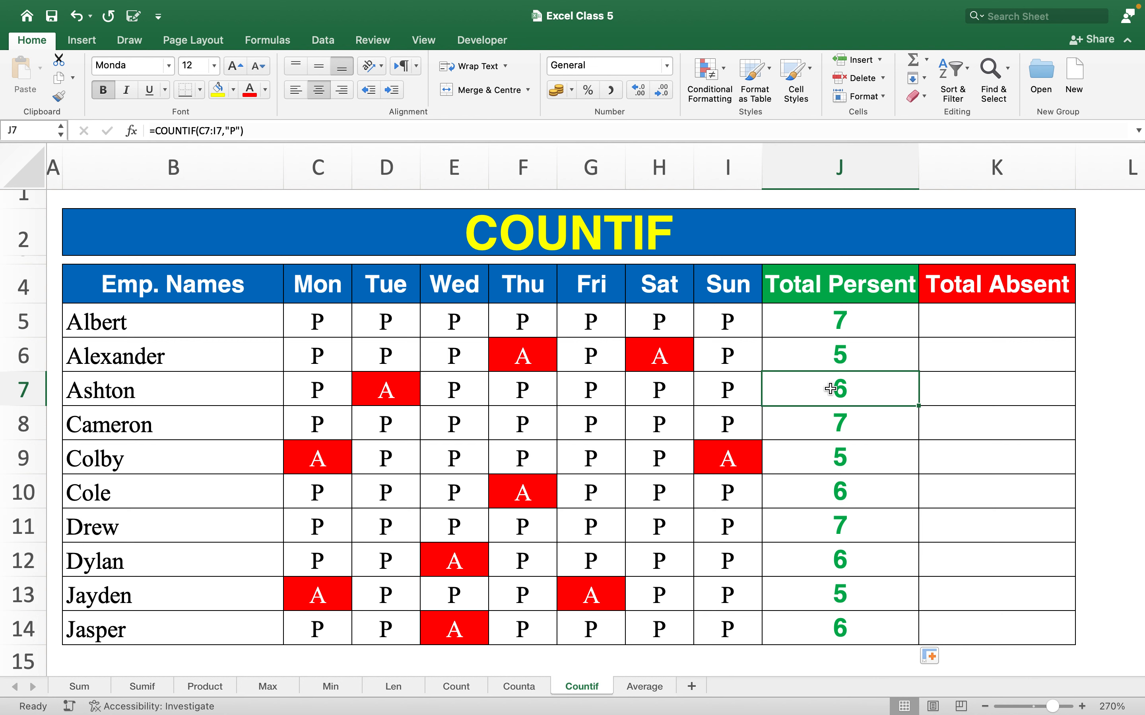
click(965, 320)
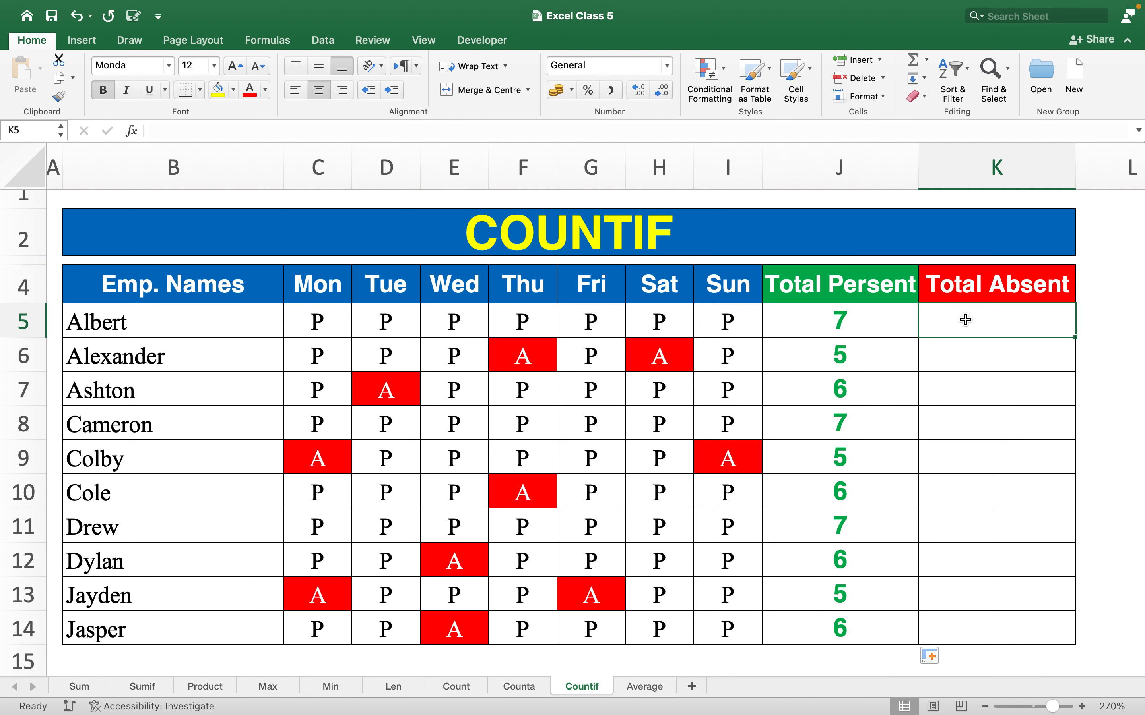
text(=c)
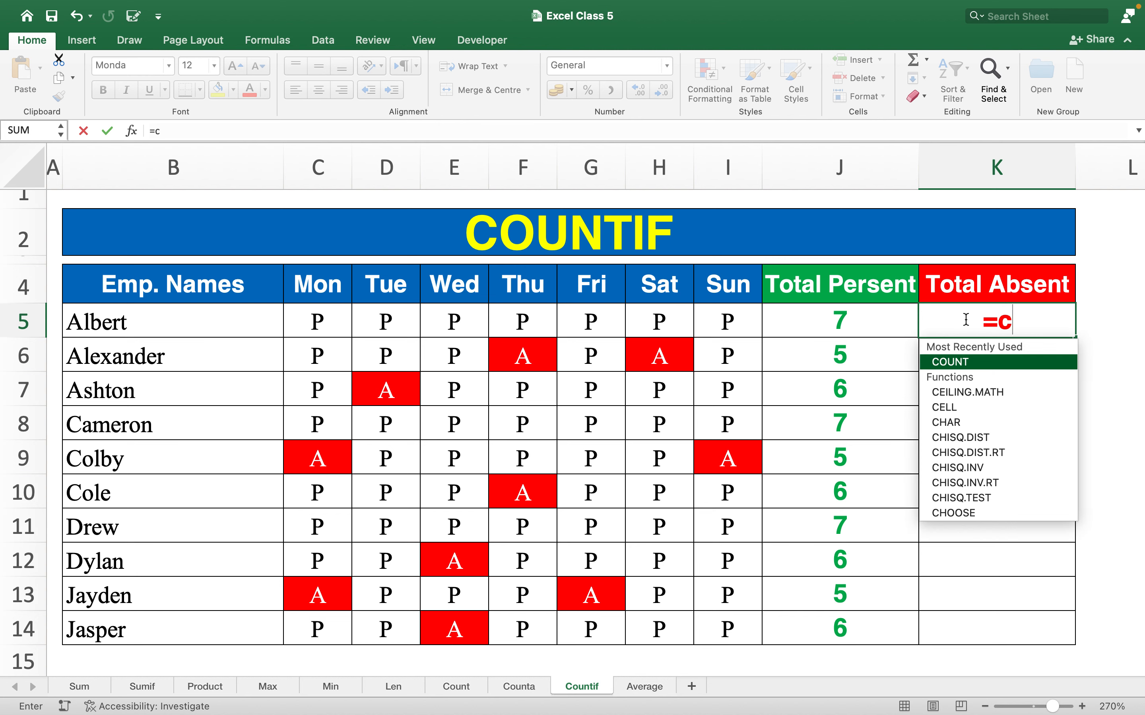
text(ounif)
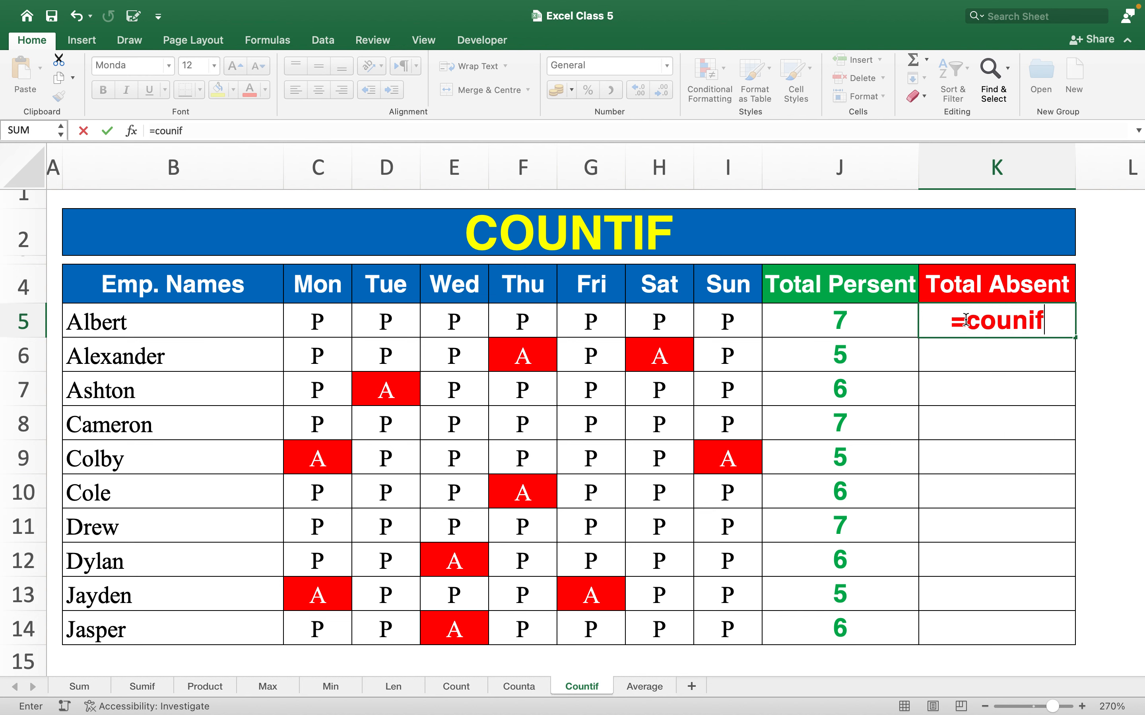
key(Tab)
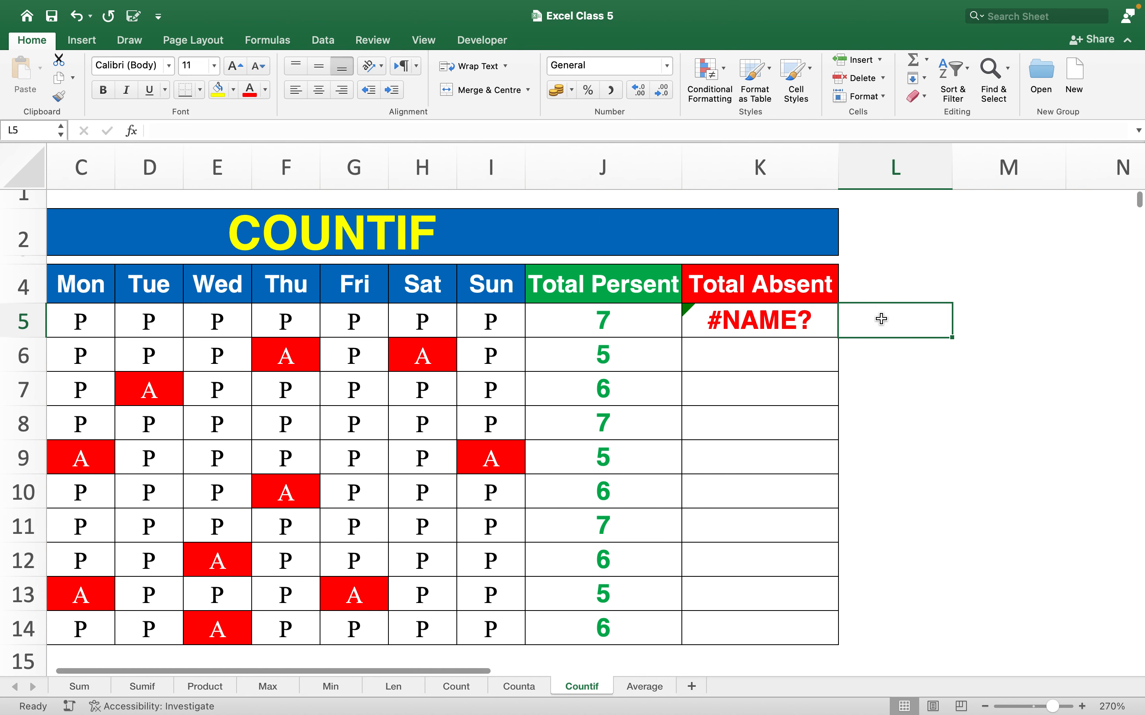
Count the first employee's absent days in Total Absent cell K5 with the formula =COUNTIF(C5:I5,"A").
click(823, 337)
scroll(824, 337, left, 5)
text(=)
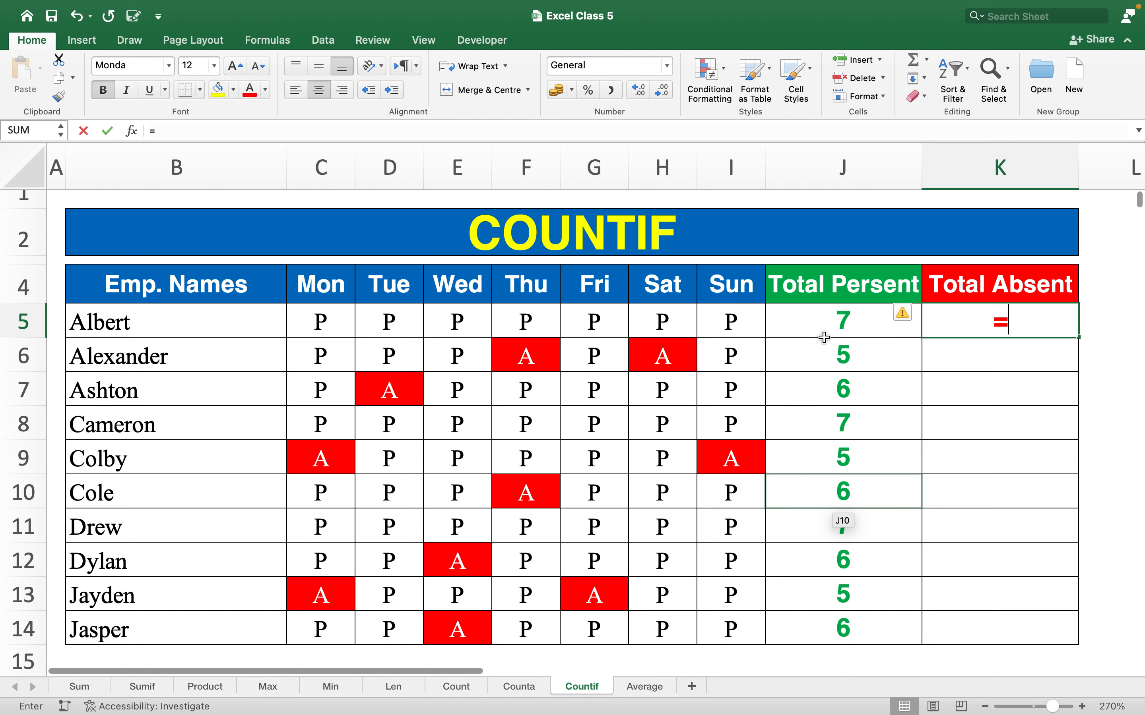
text(couni)
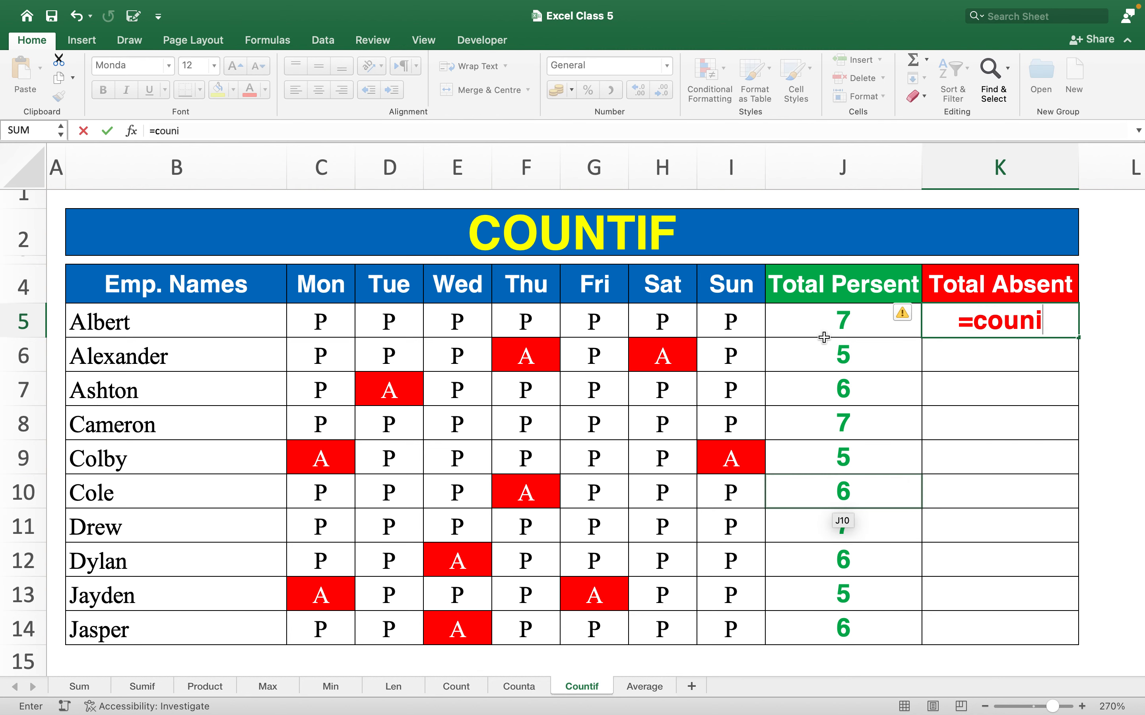
key(BackSpace)
text(tif)
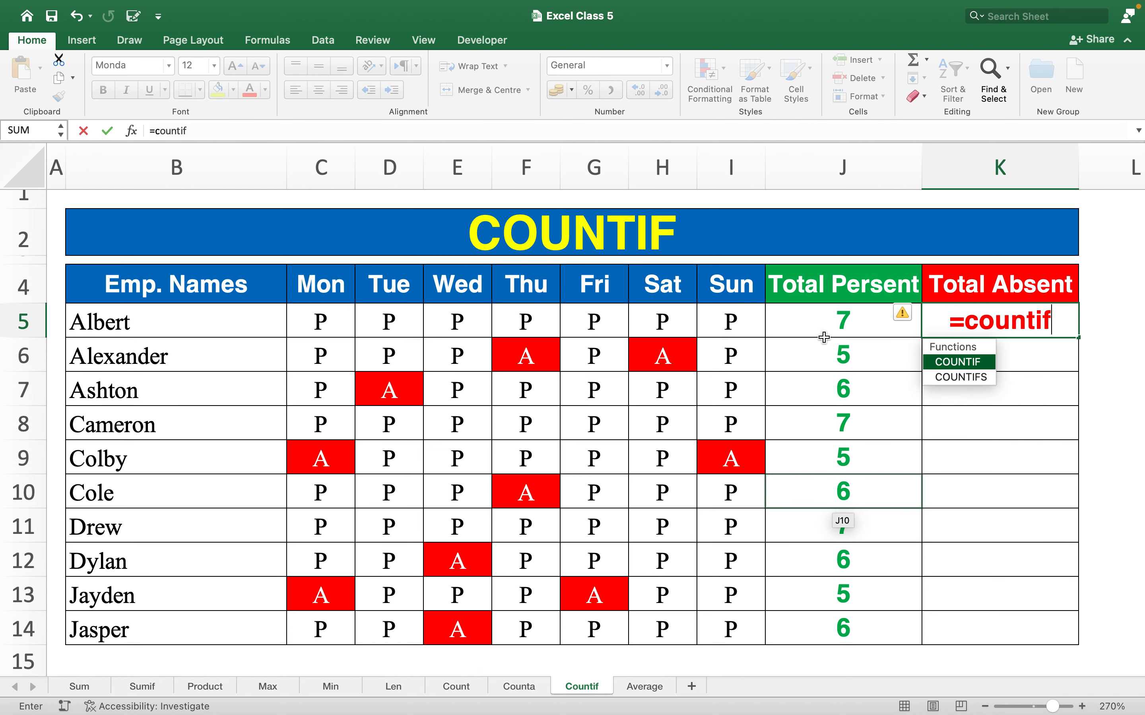
key(Tab)
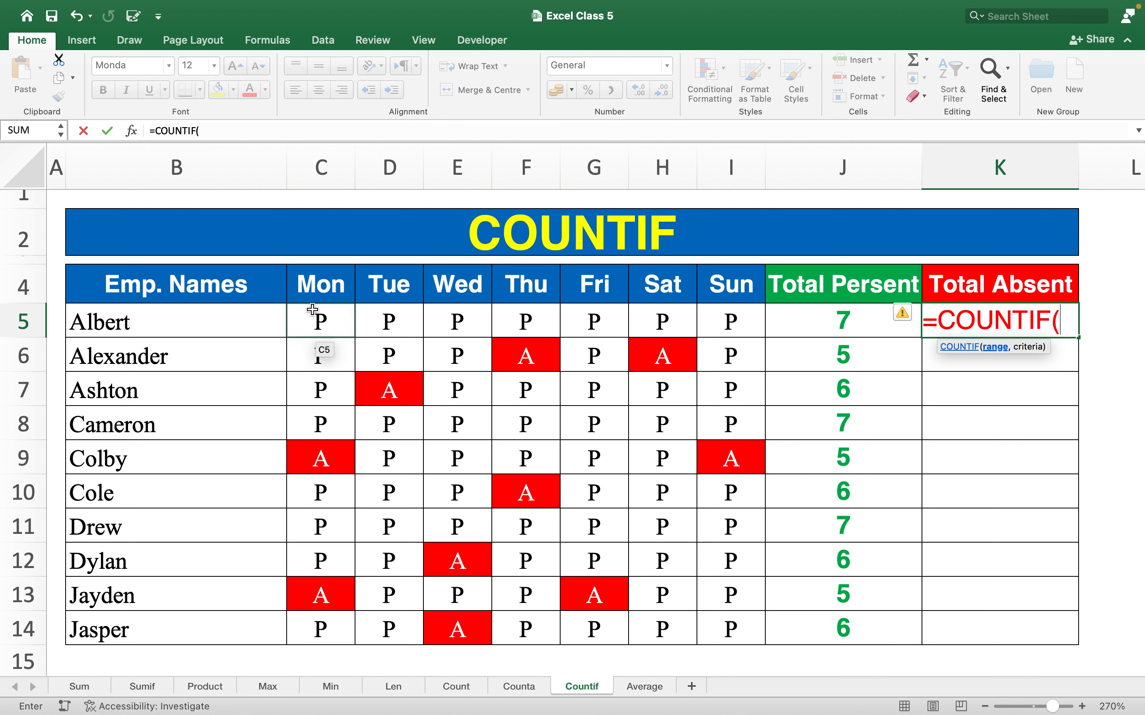
drag(312, 310, 719, 312)
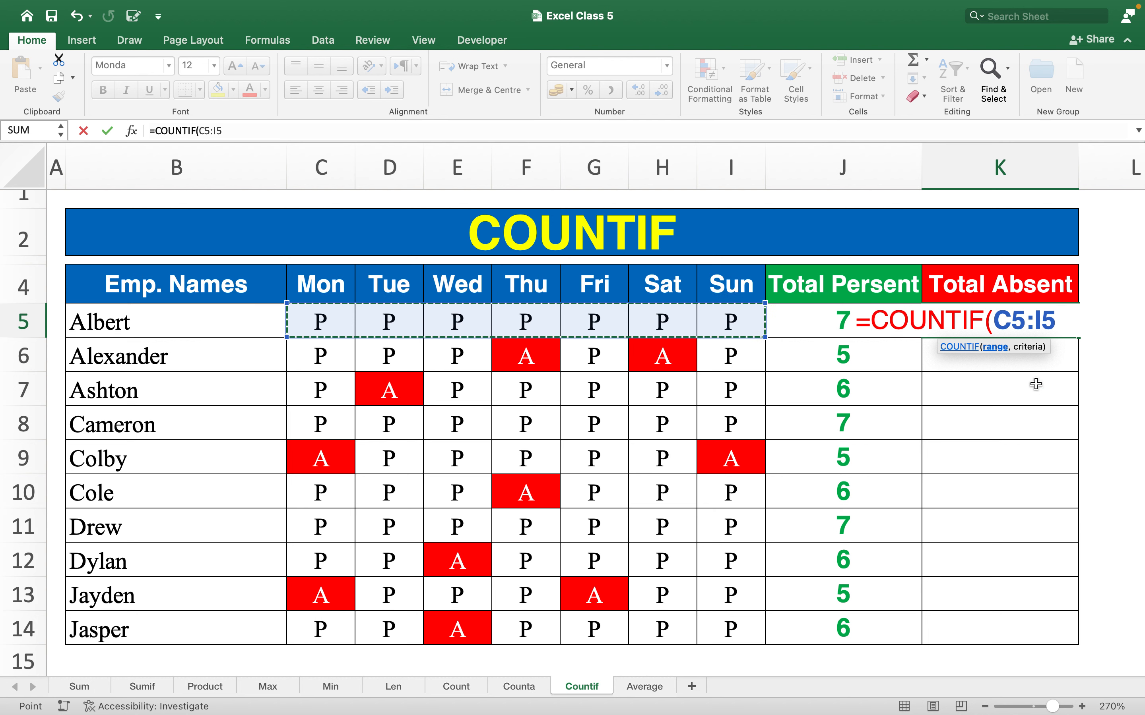
text(,)
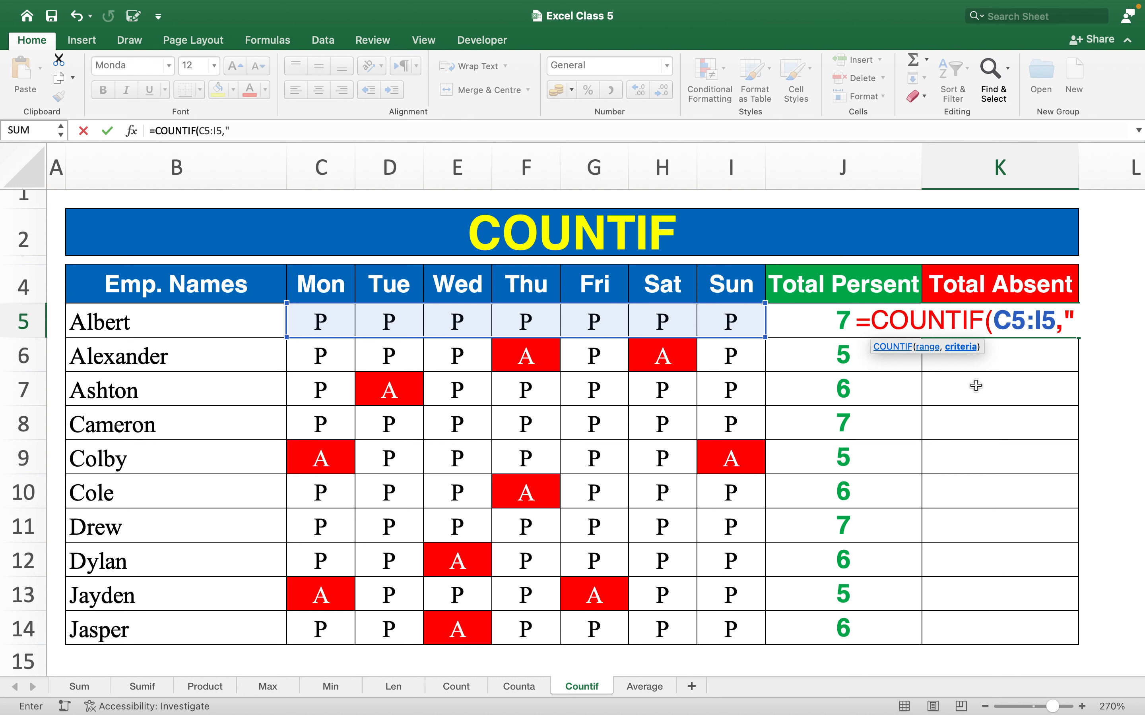
text(A"))
key(Return)
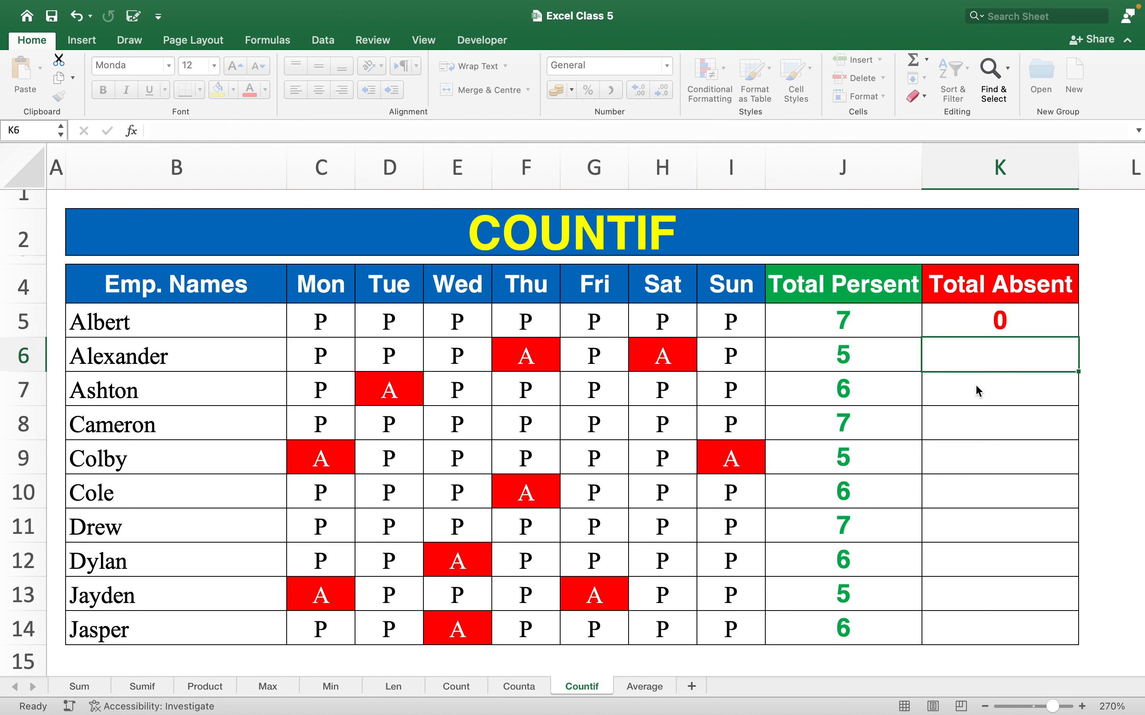
Fill the K5 formula down the Total Absent column to K14 and compare the present and absent formulas in rows 5 and 6.
click(1015, 325)
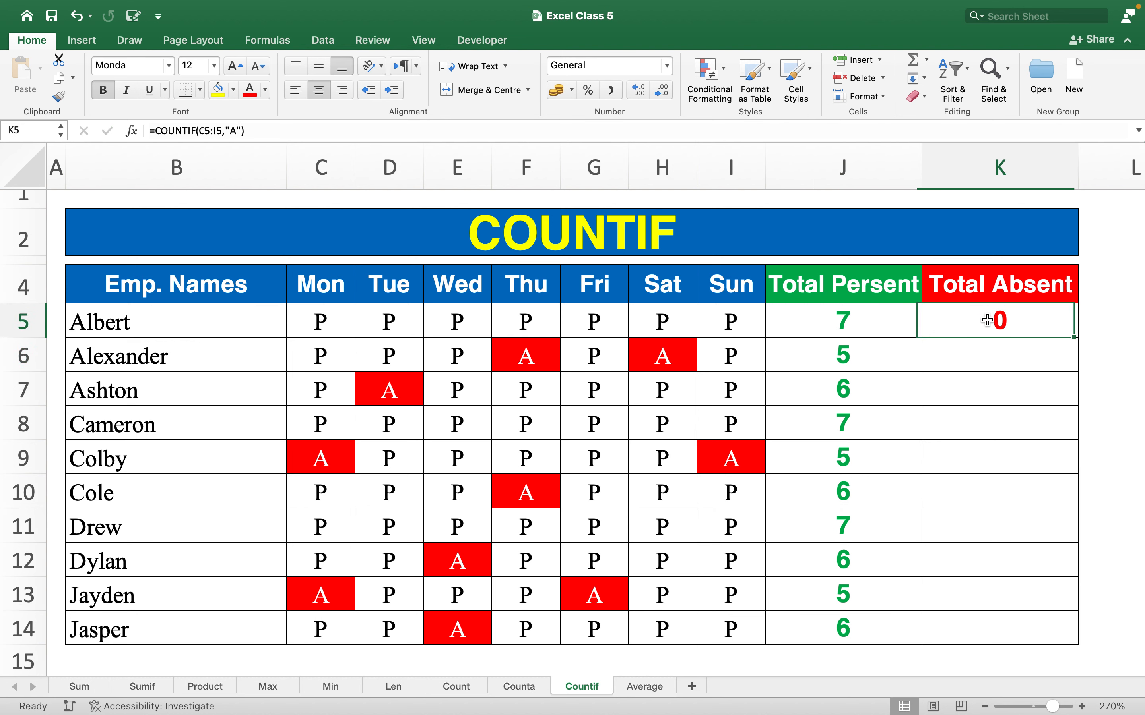
drag(1078, 338, 1075, 633)
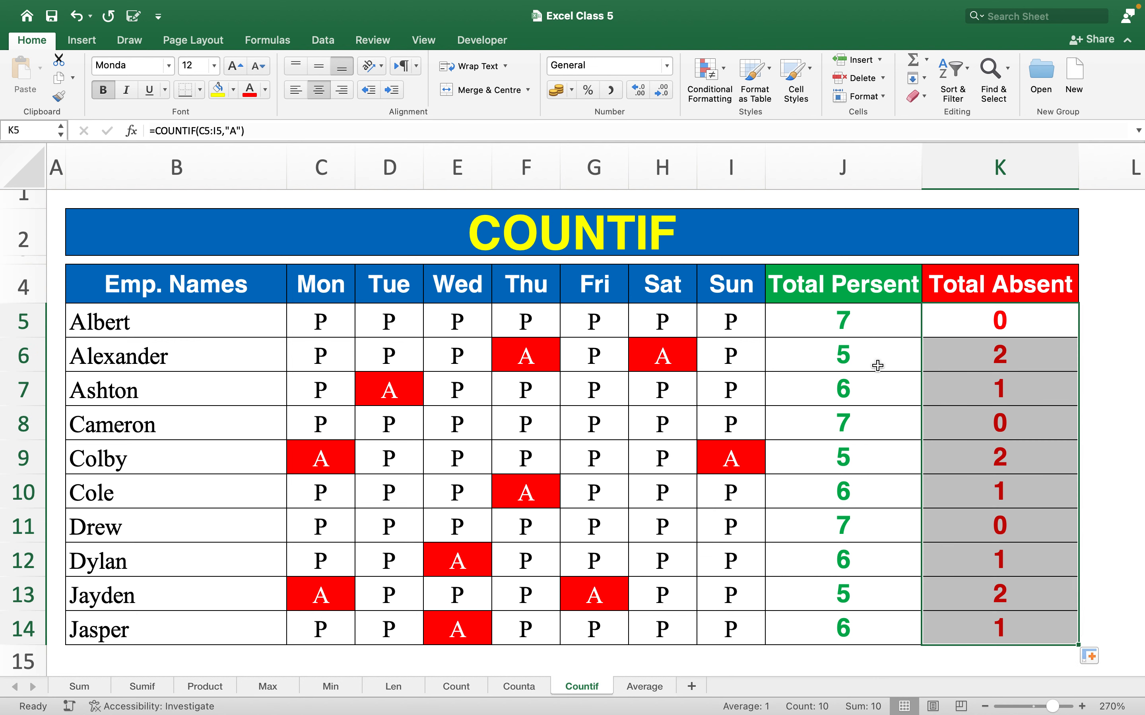
click(861, 330)
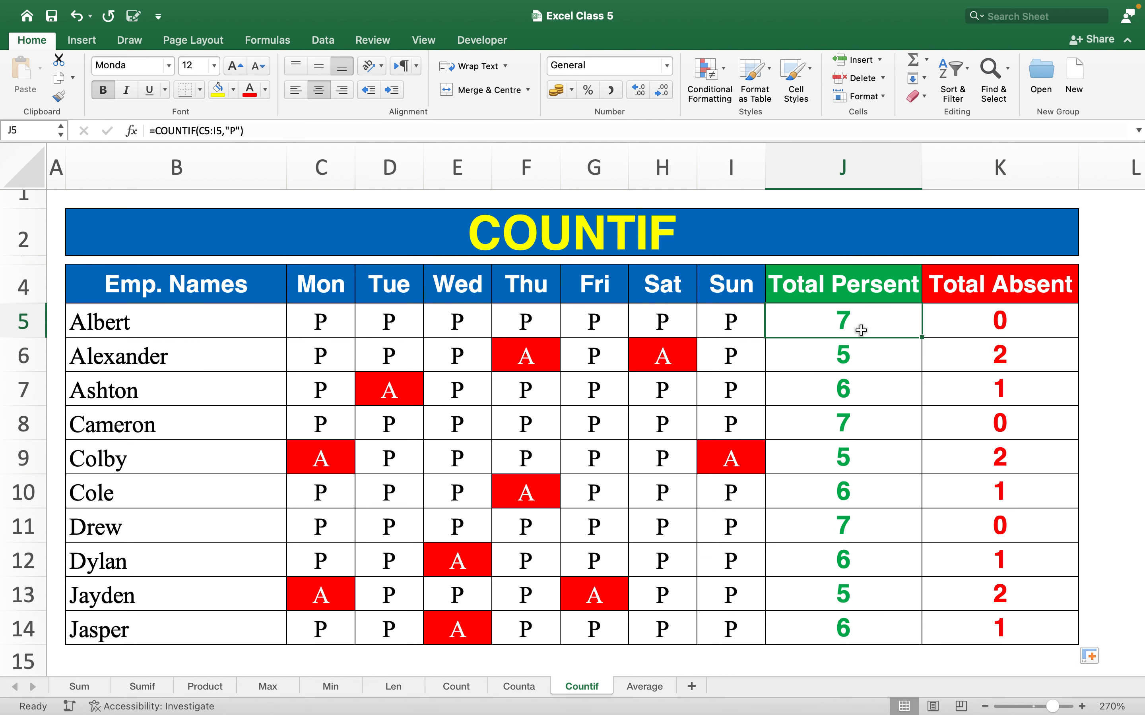
click(960, 323)
click(891, 372)
click(972, 361)
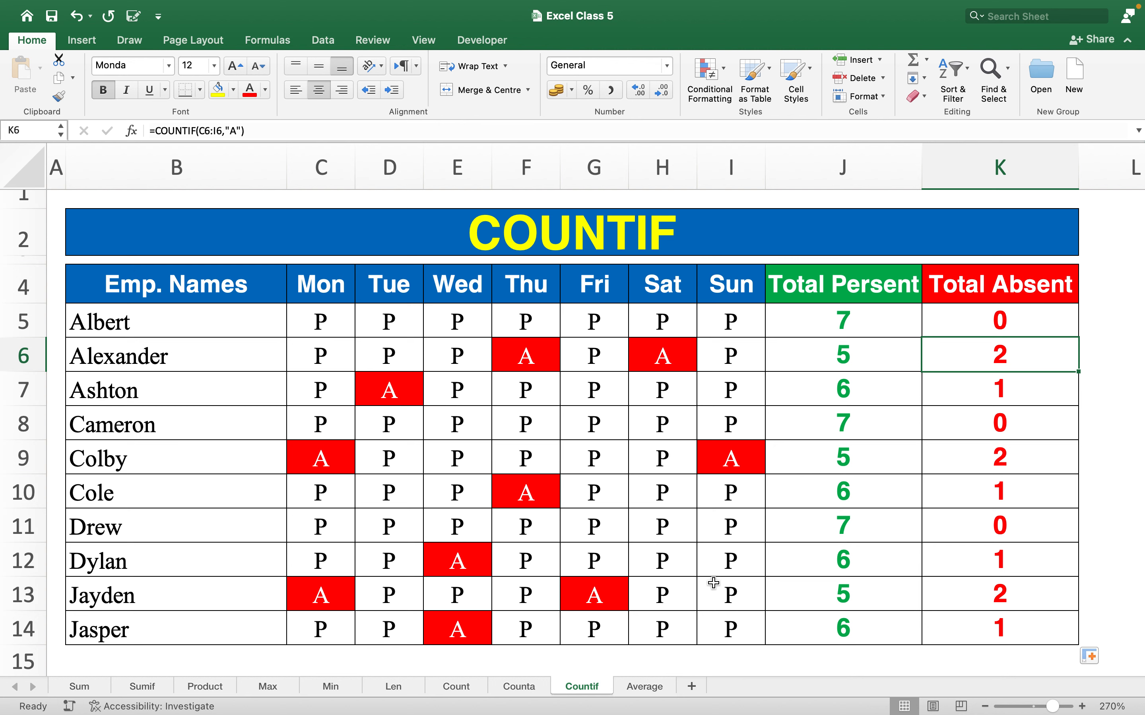
On the Average sheet, calculate the Laptop average in cell C18 with the formula =AVERAGE(C5:C16).
click(651, 687)
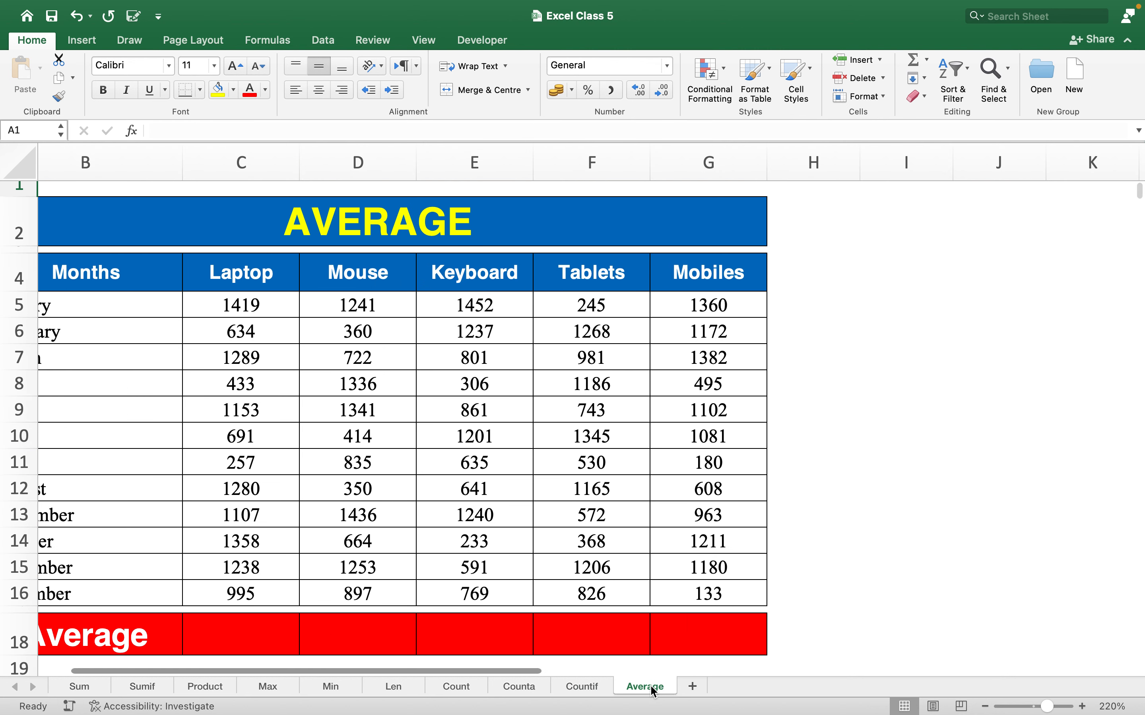
scroll(506, 502, left, 3)
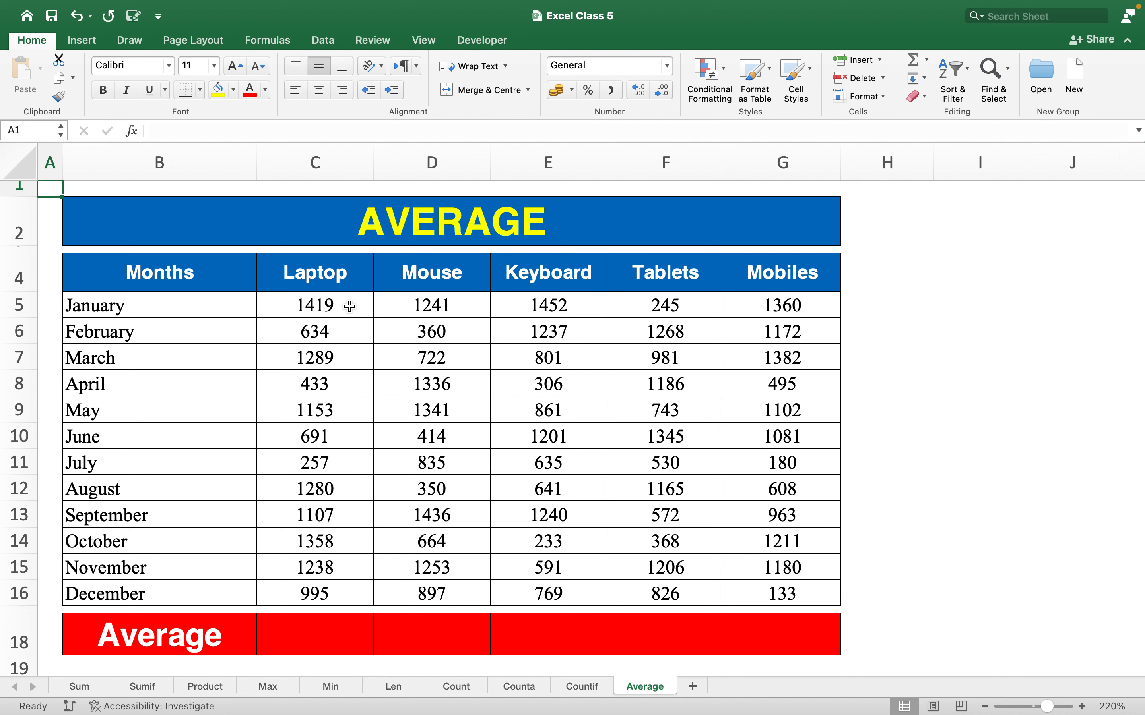
click(300, 632)
text(=)
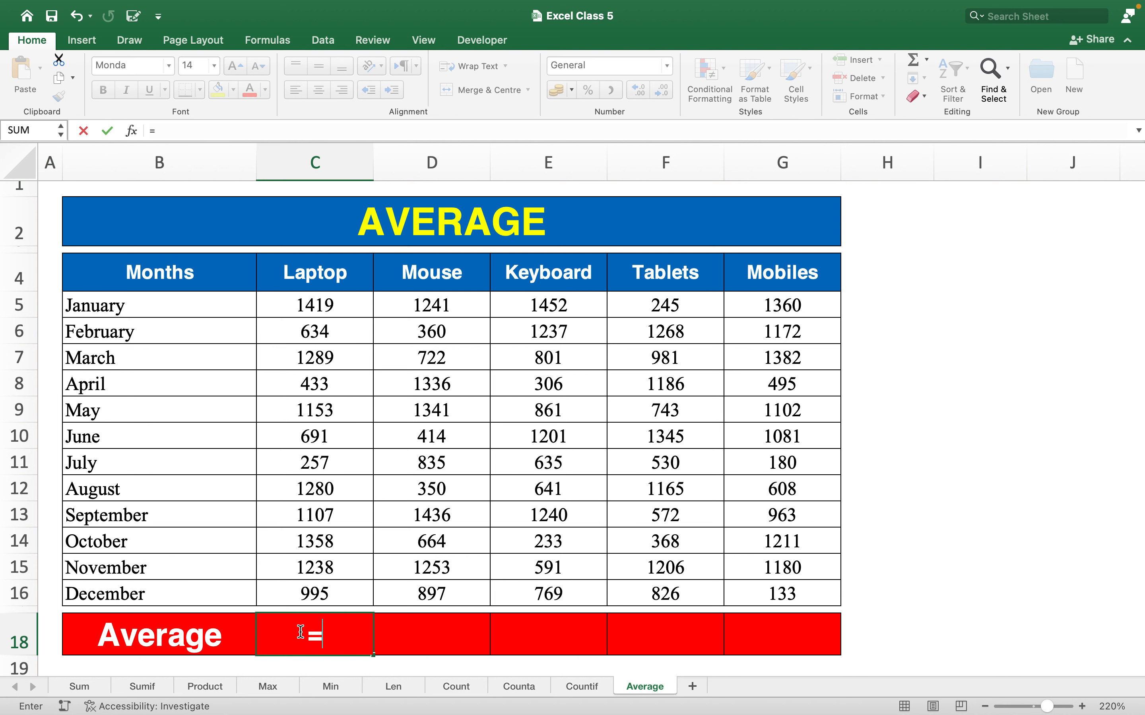
text(aver)
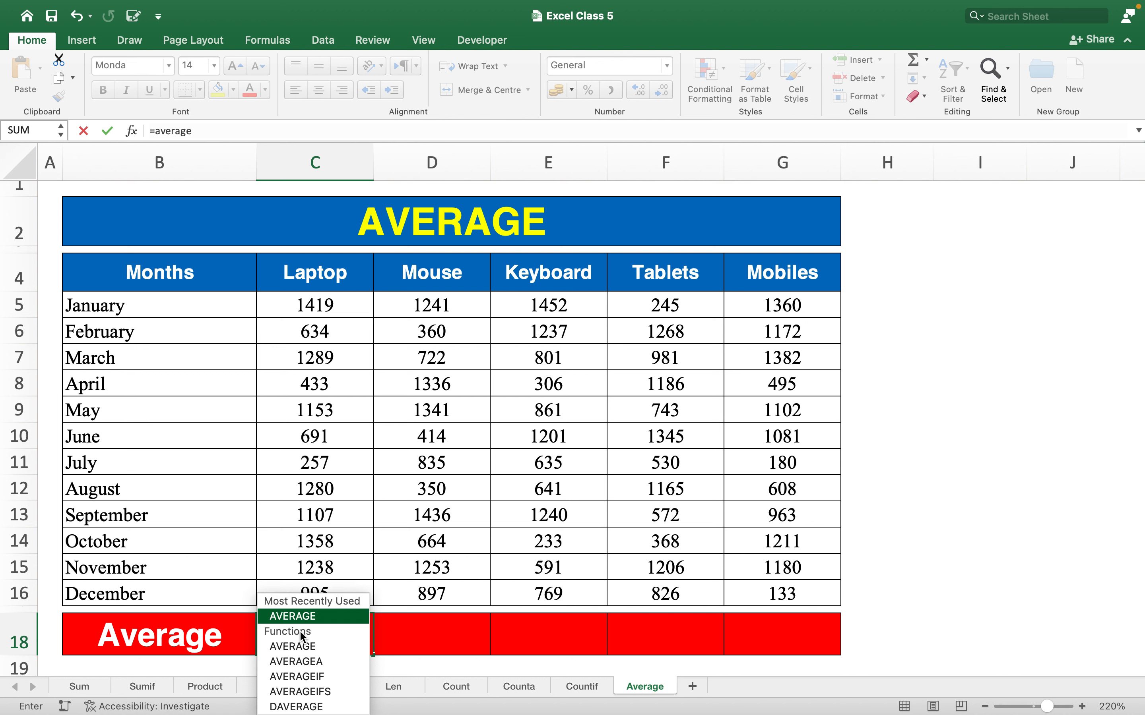
text(age)
key(Tab)
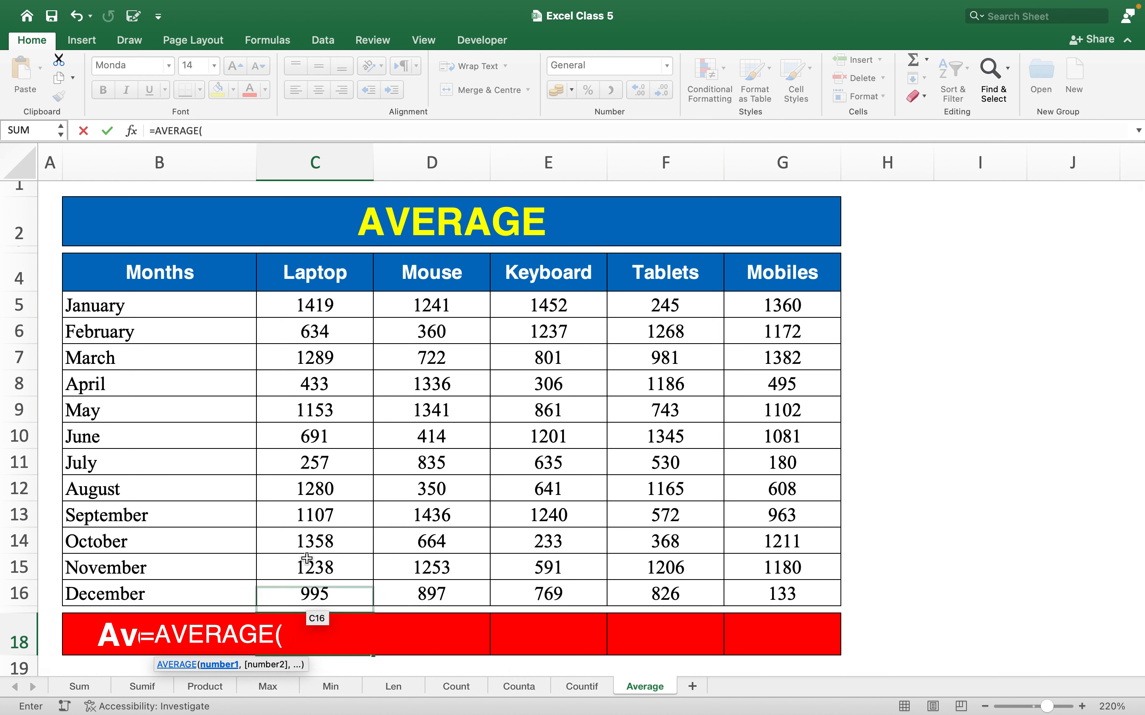
drag(348, 303, 336, 586)
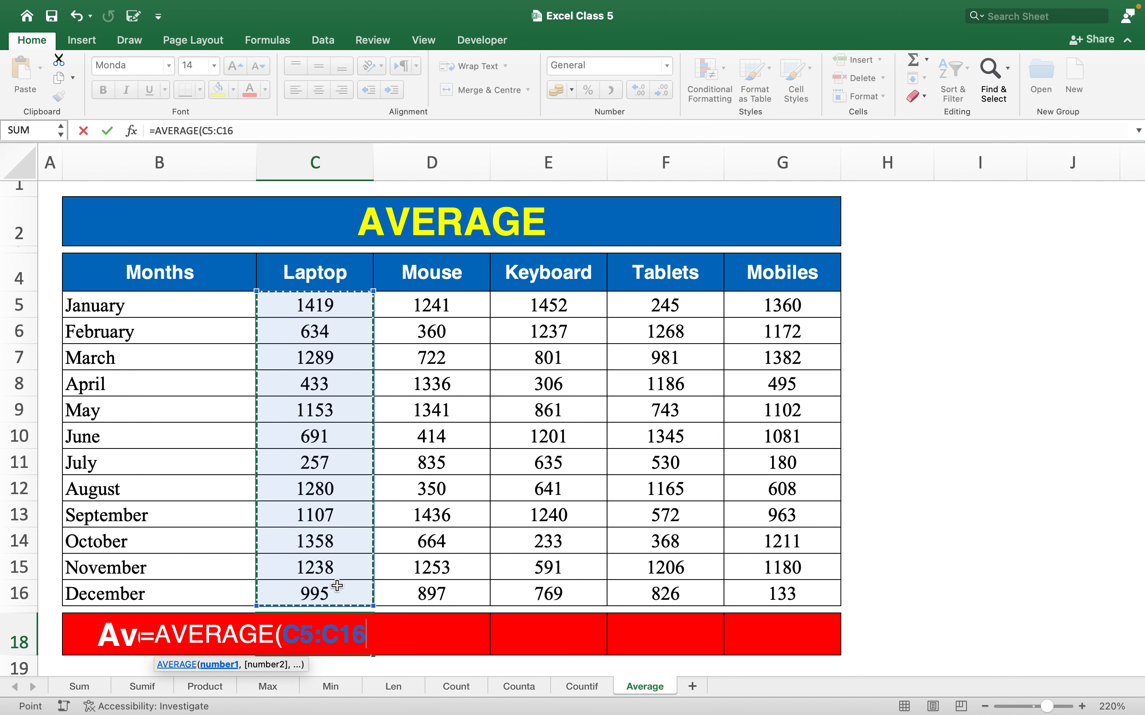
text())
key(Return)
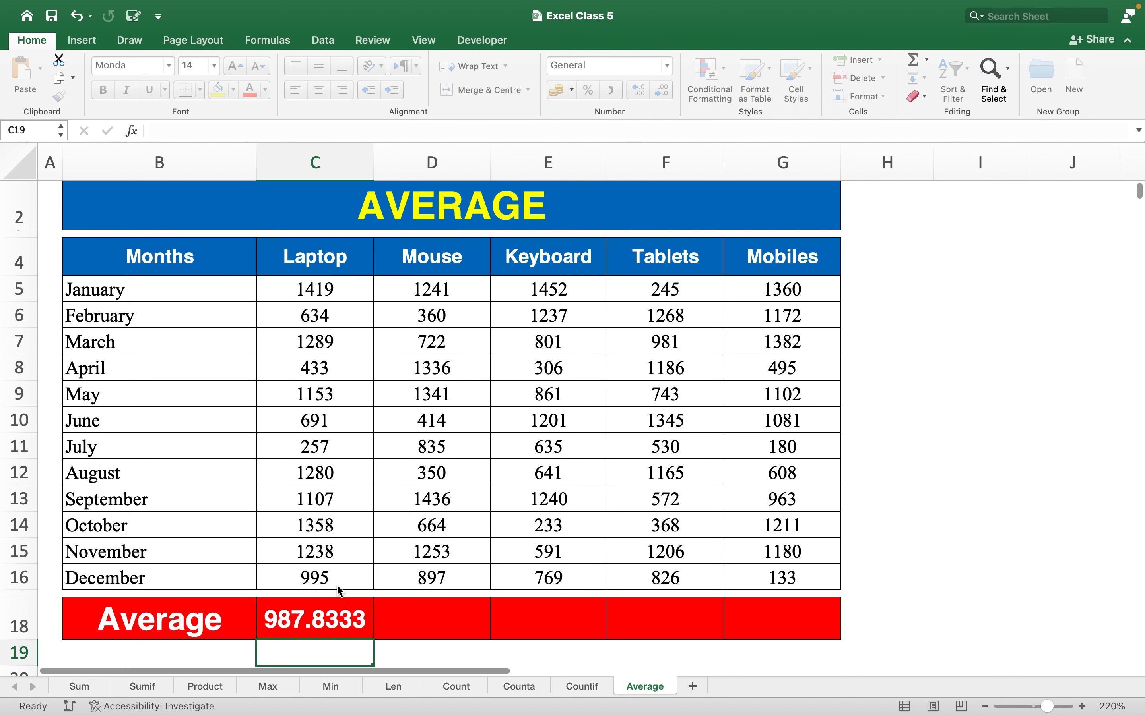
Format the Laptop average in C18 with no decimal places and fill its formula across the Average row to G18.
click(336, 624)
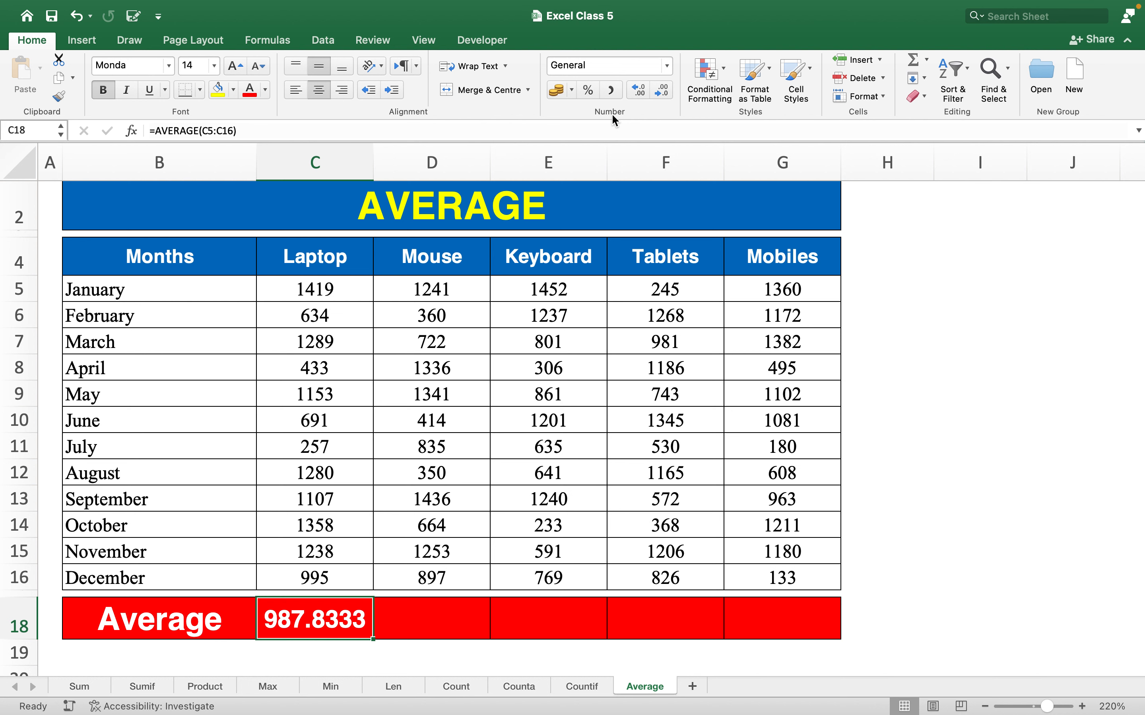
click(665, 96)
click(665, 96)
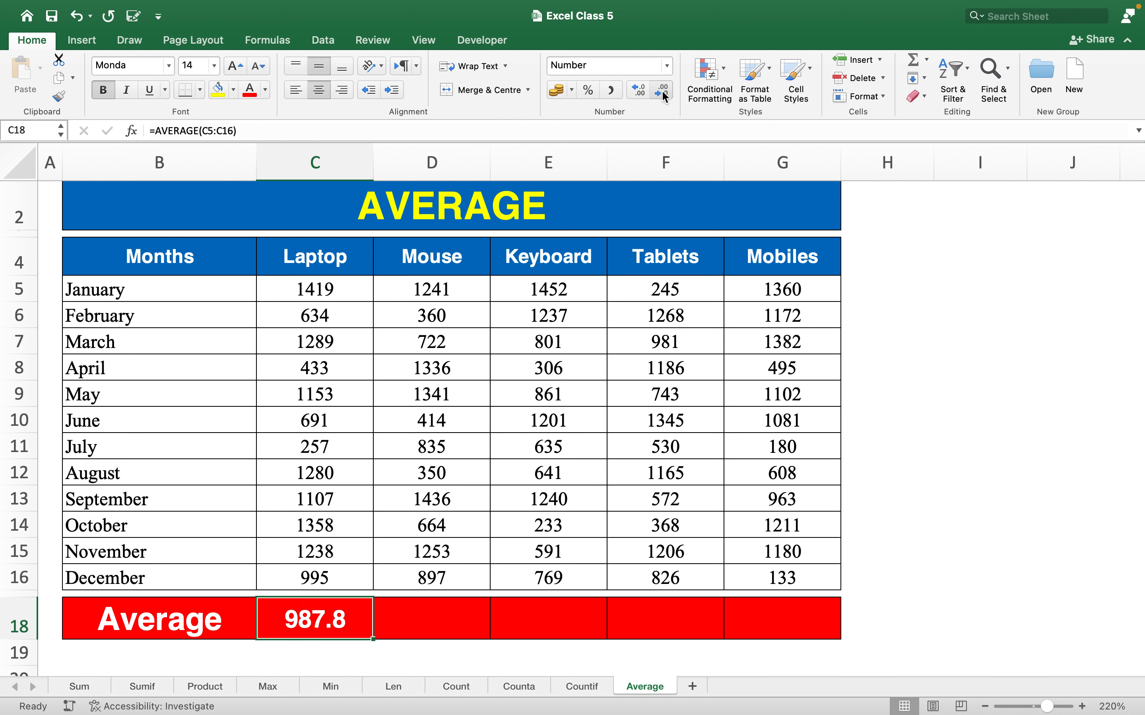
click(664, 96)
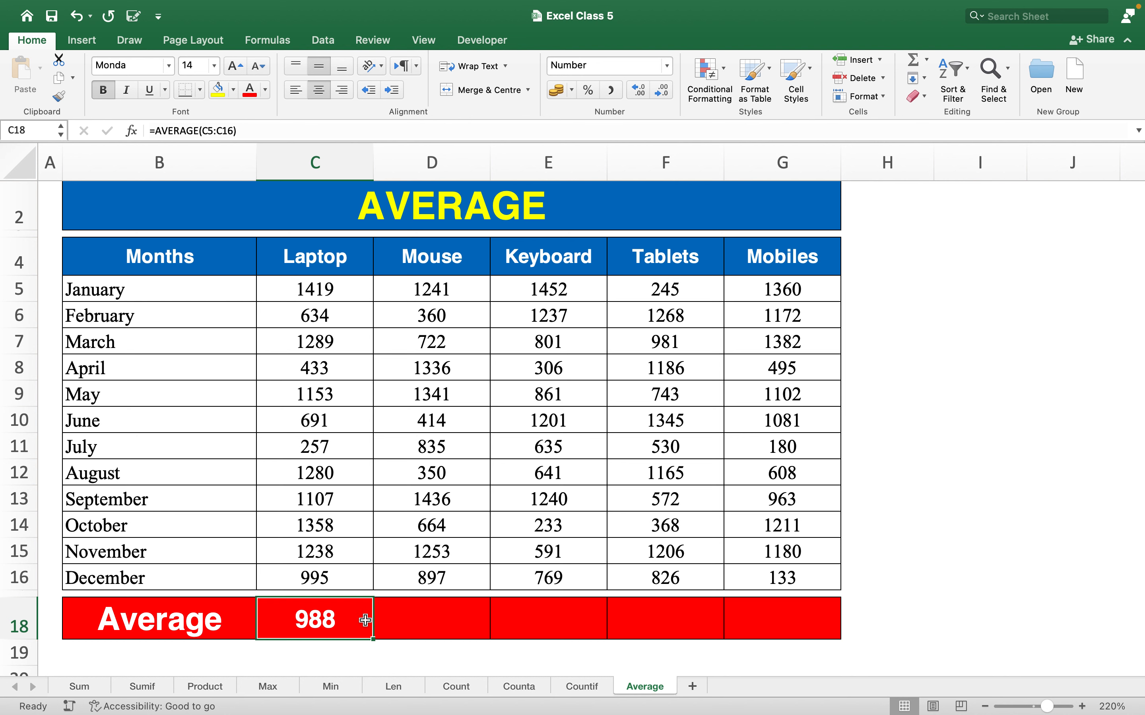
drag(374, 640, 846, 641)
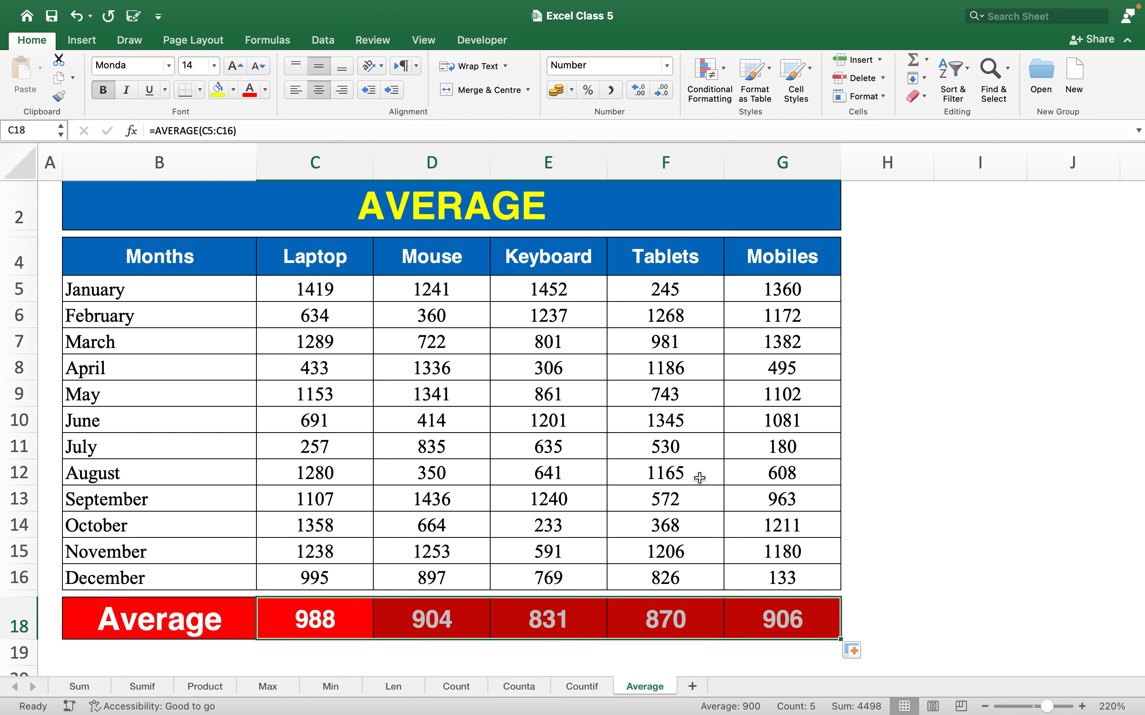
click(886, 551)
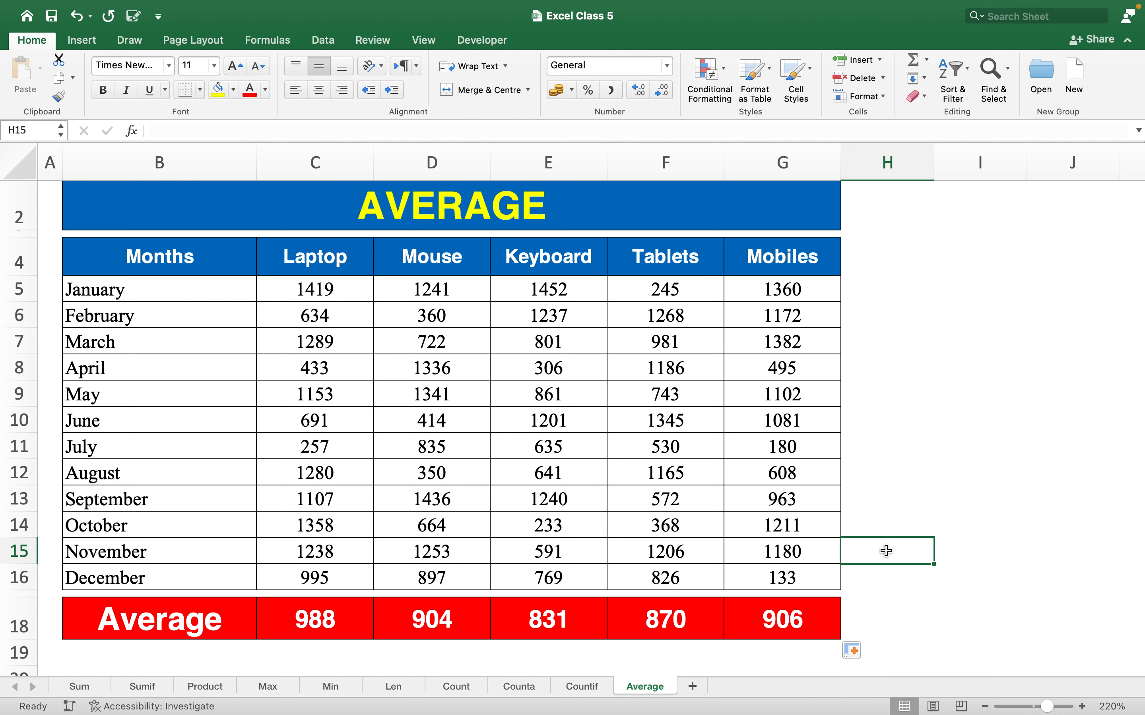